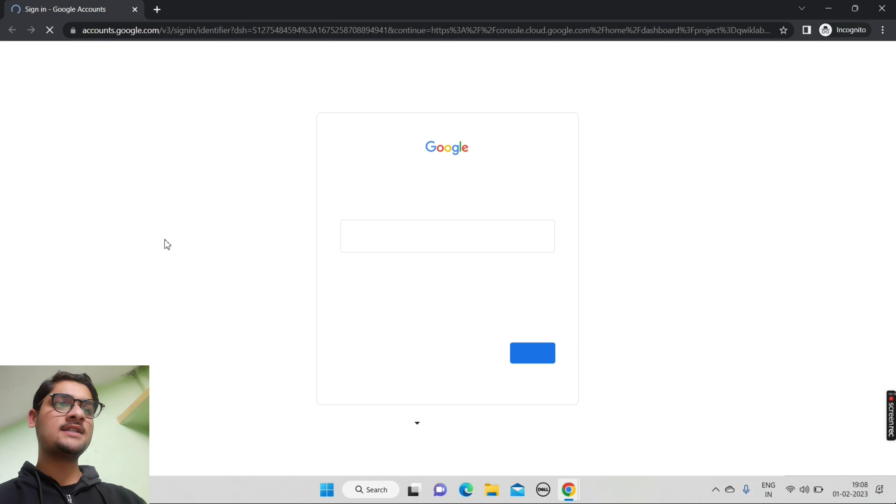
Sign in to the Google account with the lab's student e-mail and account password.
key("ctrl+v")
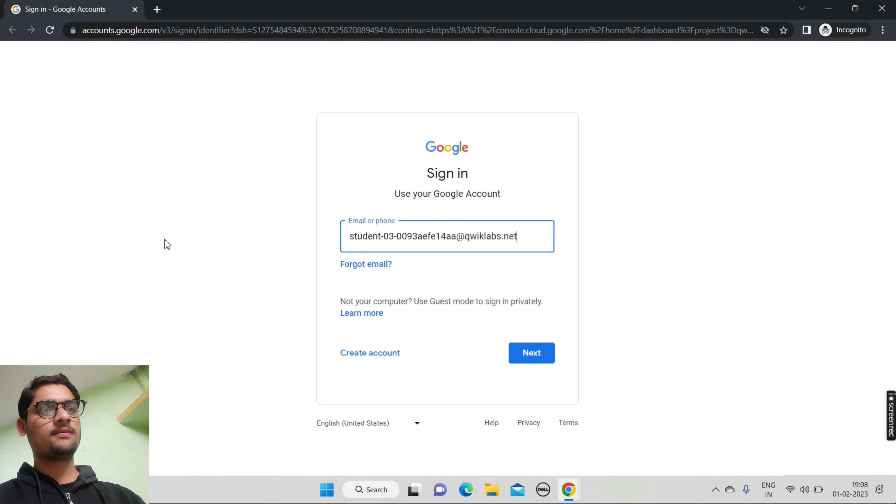
key("Return")
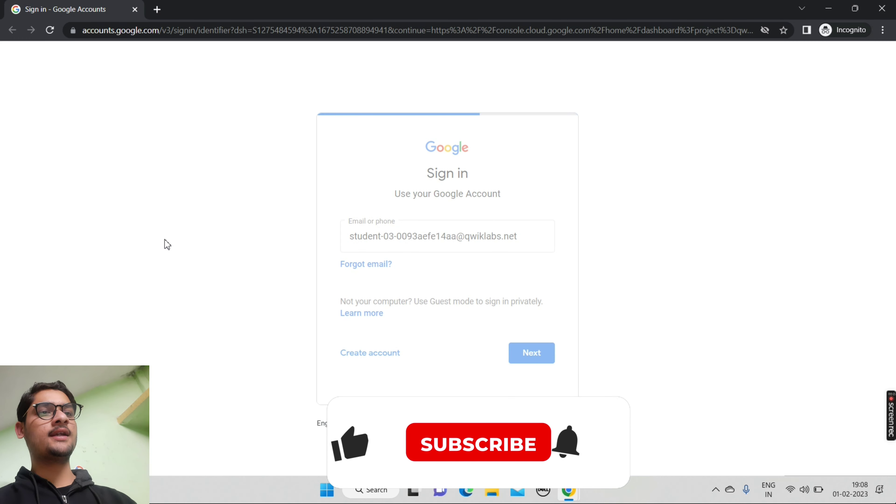
key("ctrl+v")
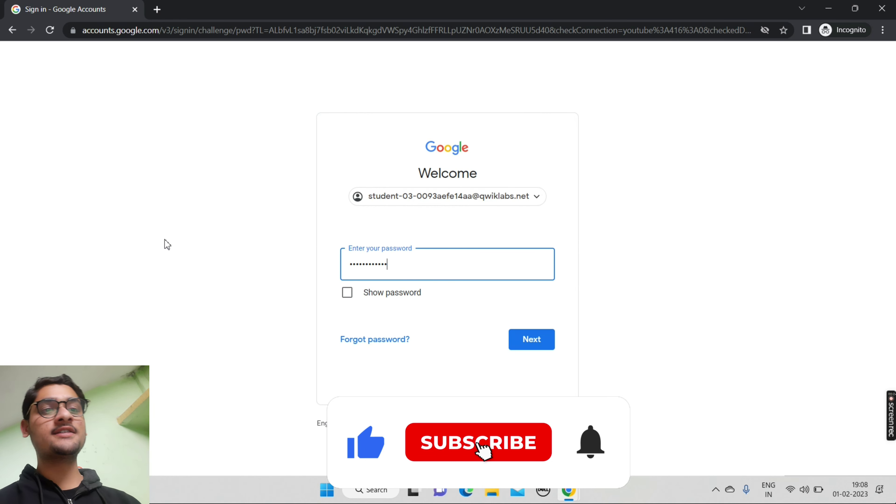
key("Return")
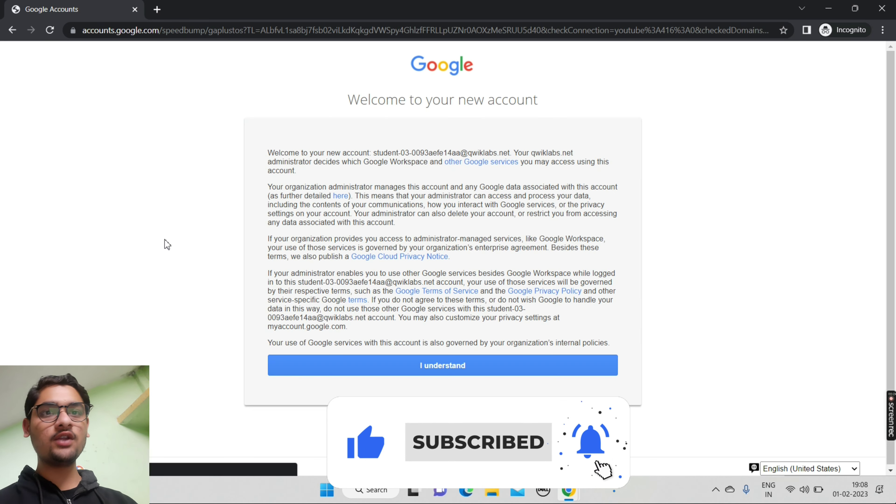
Acknowledge the new account notice and agree to the Google Cloud Platform Terms of Service with India as the country.
left_click(444, 369)
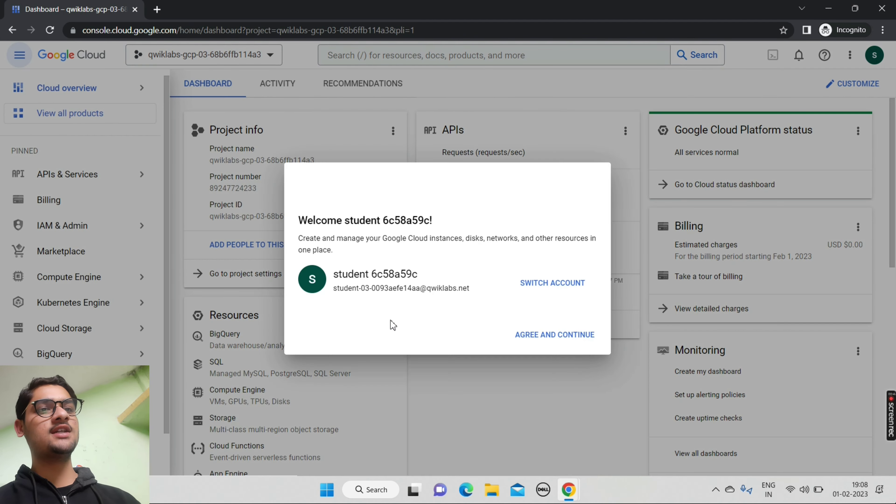
left_click(303, 334)
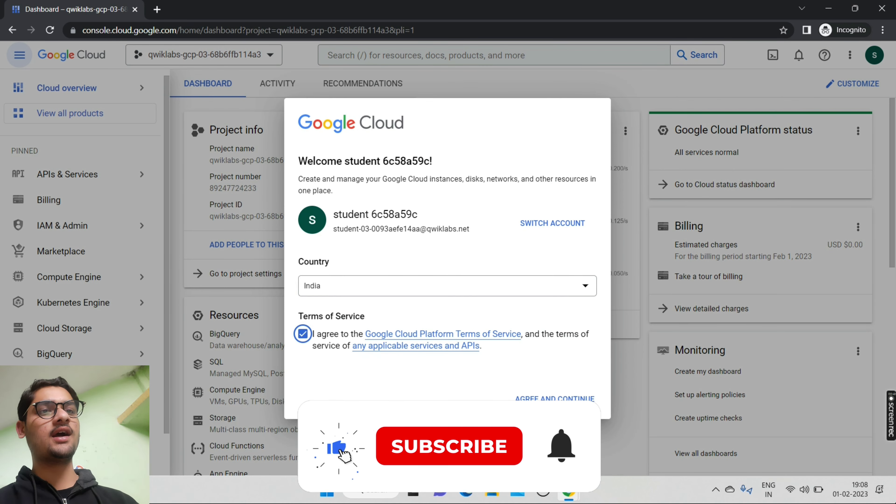
left_click(555, 398)
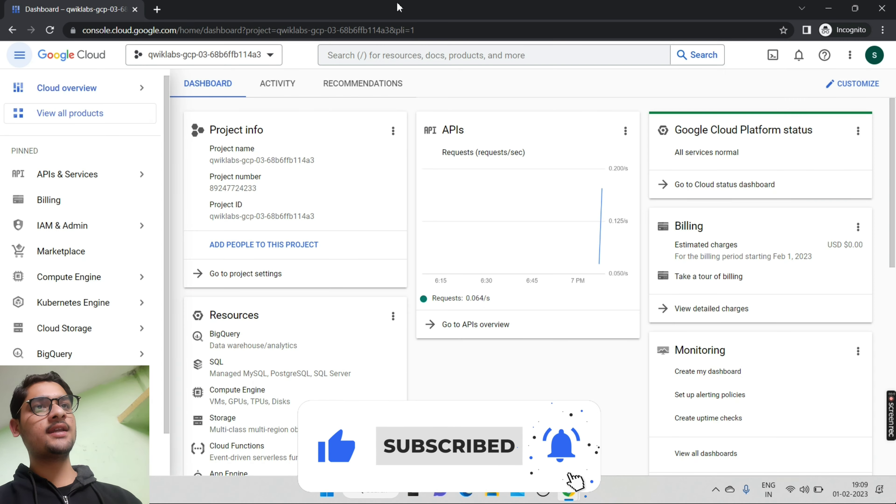
Search the console for dataprep, open the Dataprep product and accept the Google Dataprep Terms of Service.
left_click(400, 55)
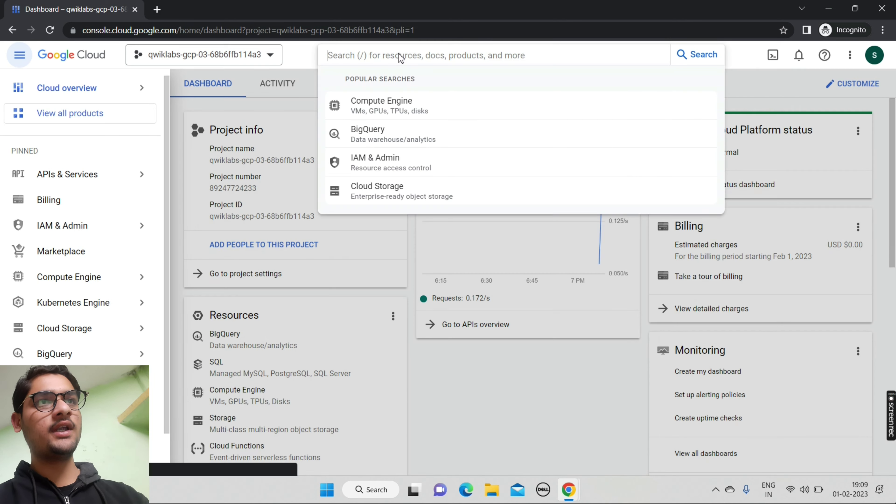
type("dataprep")
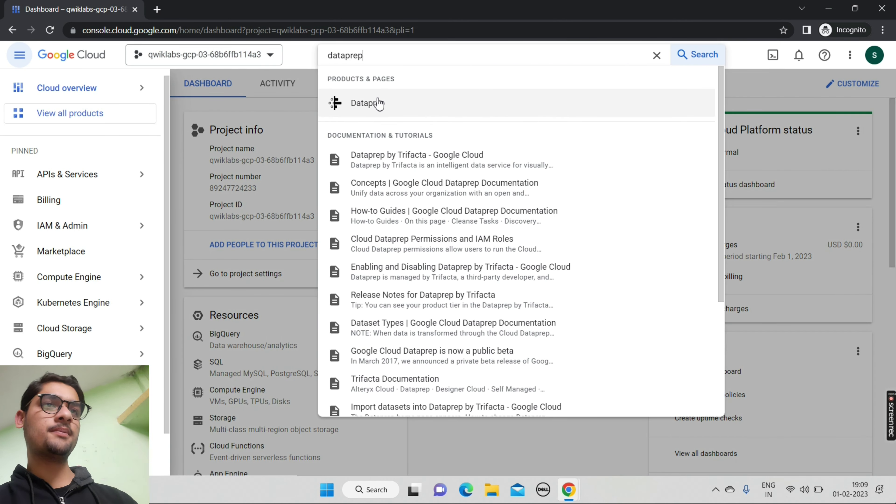
left_click(369, 103)
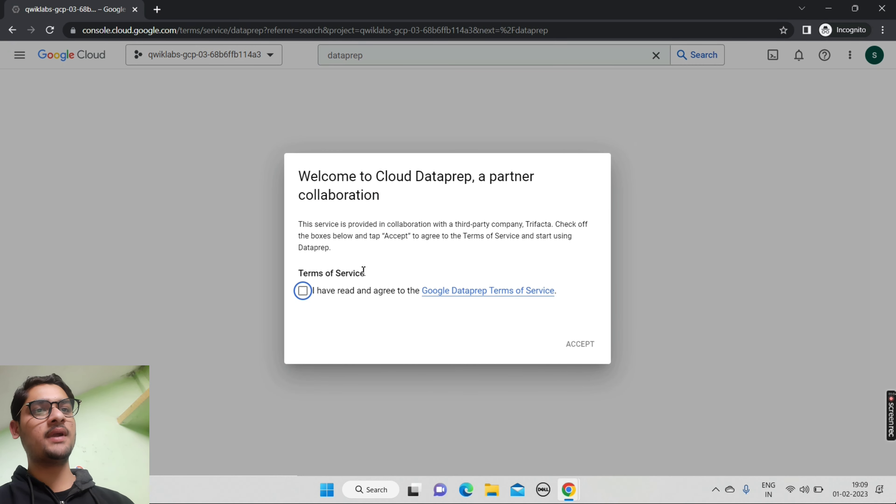
left_click(303, 291)
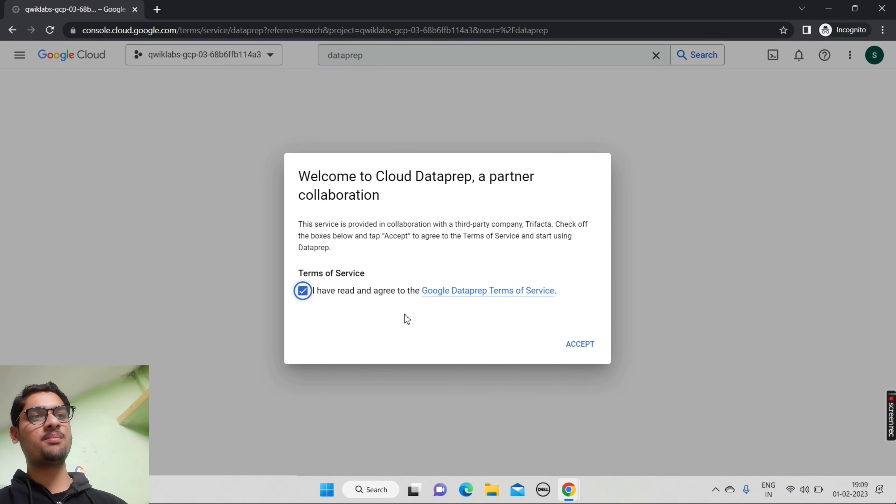
left_click(579, 345)
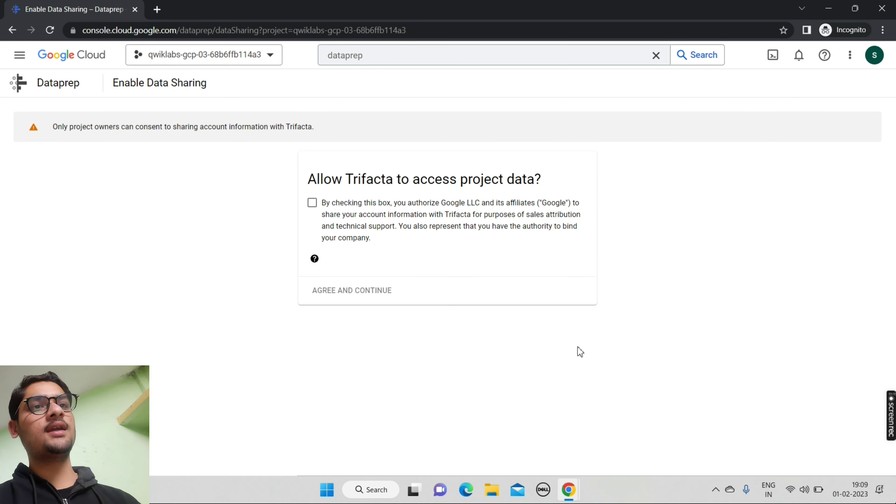
Authorize Google to share account information with Trifacta and allow Trifacta to access the project data.
left_click(312, 203)
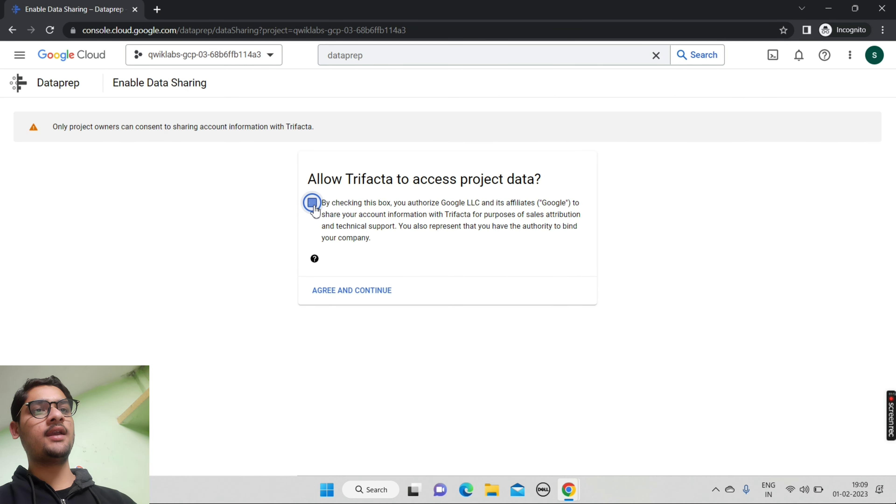
left_click(348, 290)
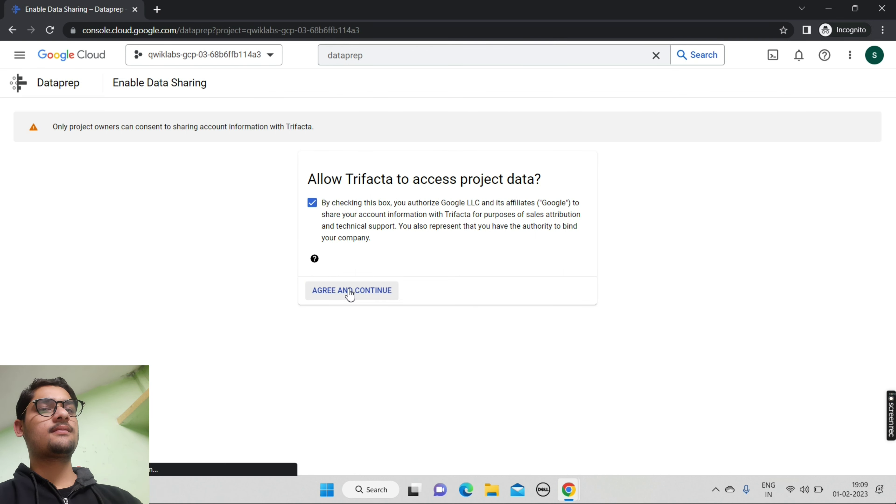
left_click(348, 290)
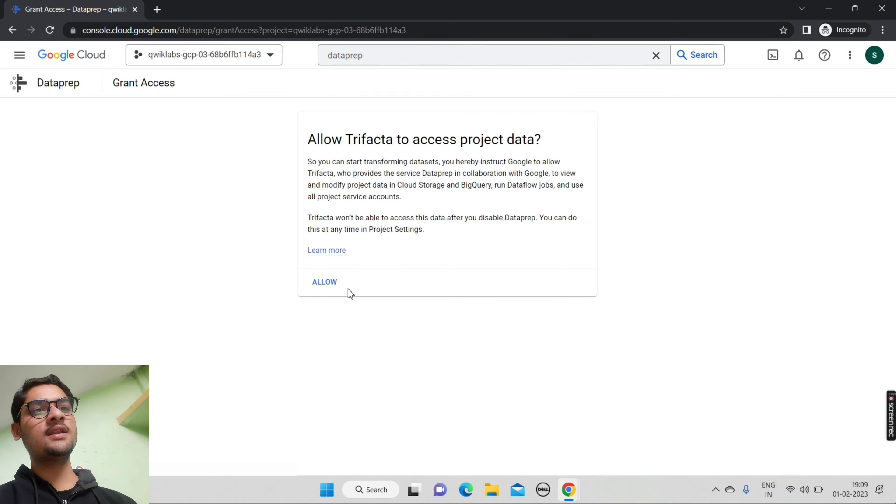
left_click(338, 290)
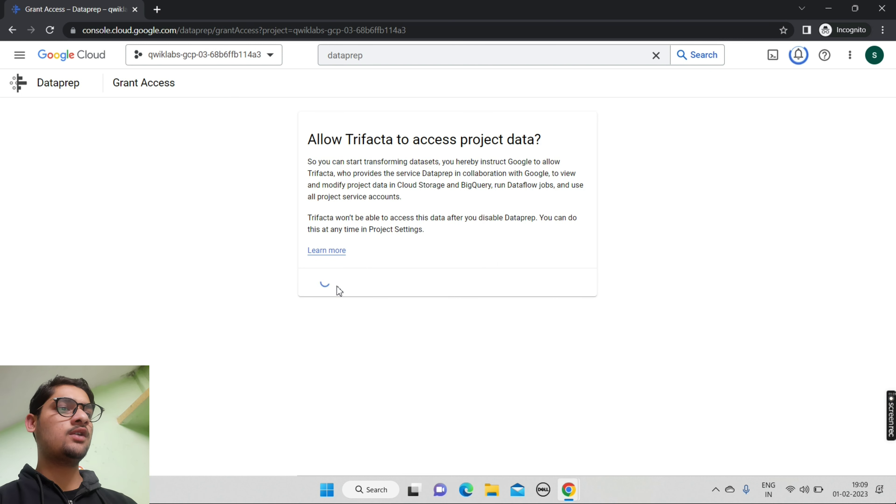
Review the Task 1 instructions for opening Google Cloud Dataprep on the lab page and return to the Dataprep sign-in window.
mouse_move(569, 490)
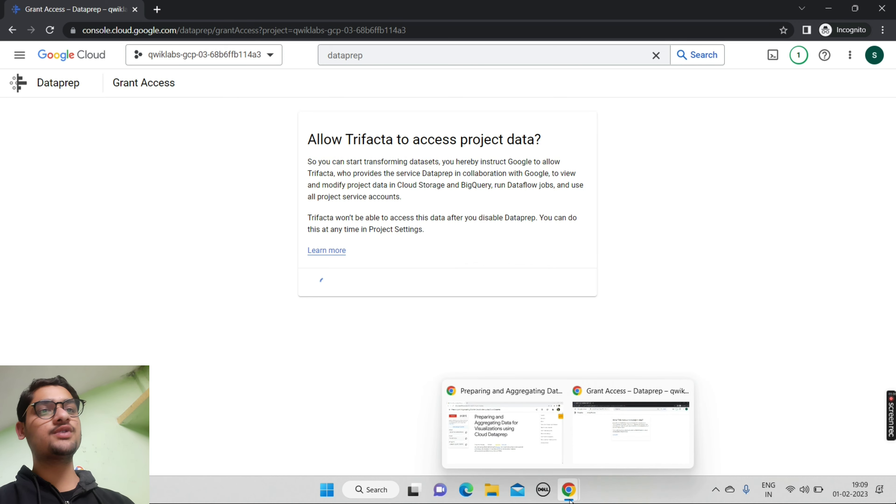
left_click(512, 432)
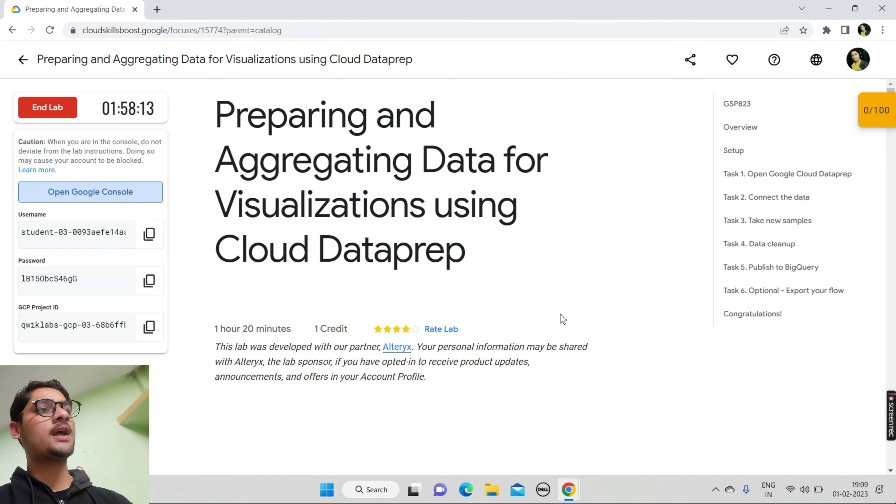
left_click(758, 179)
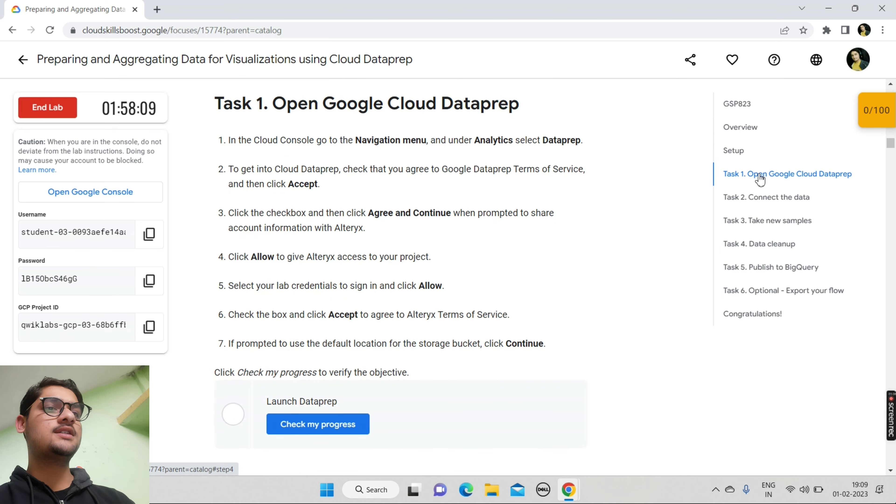
mouse_move(569, 490)
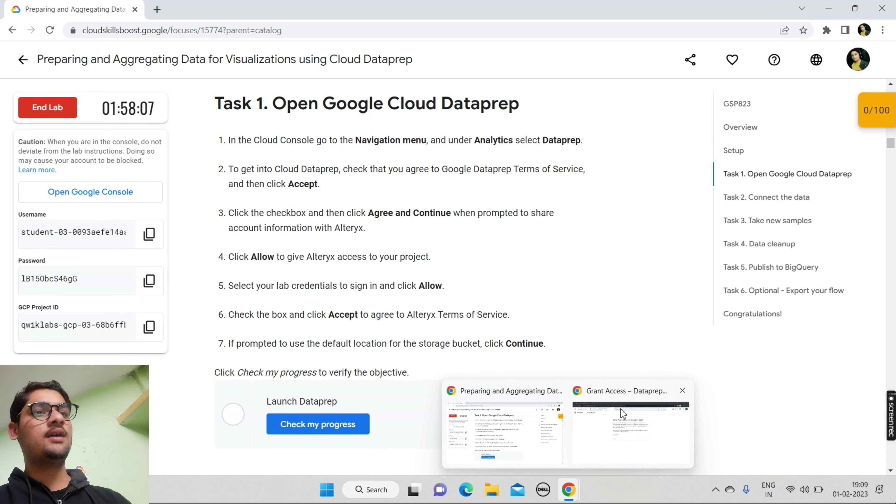
left_click(620, 409)
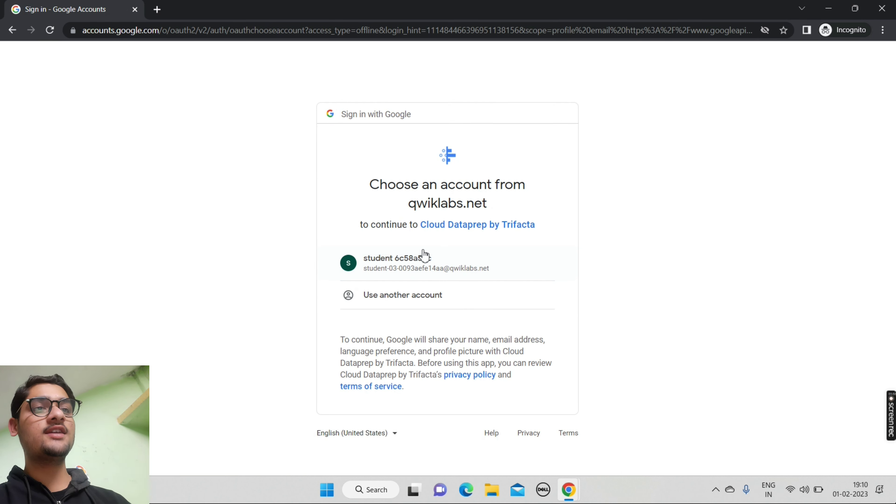
mouse_move(564, 489)
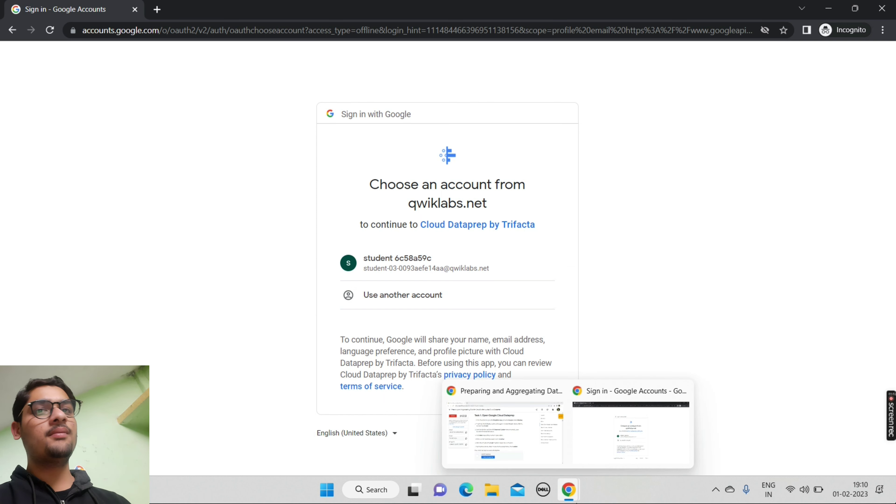
left_click(527, 457)
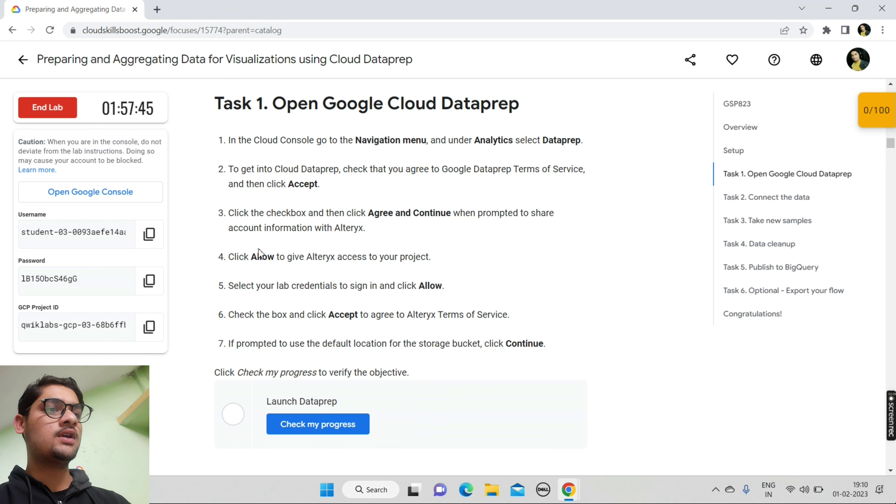
mouse_move(569, 490)
left_click(598, 436)
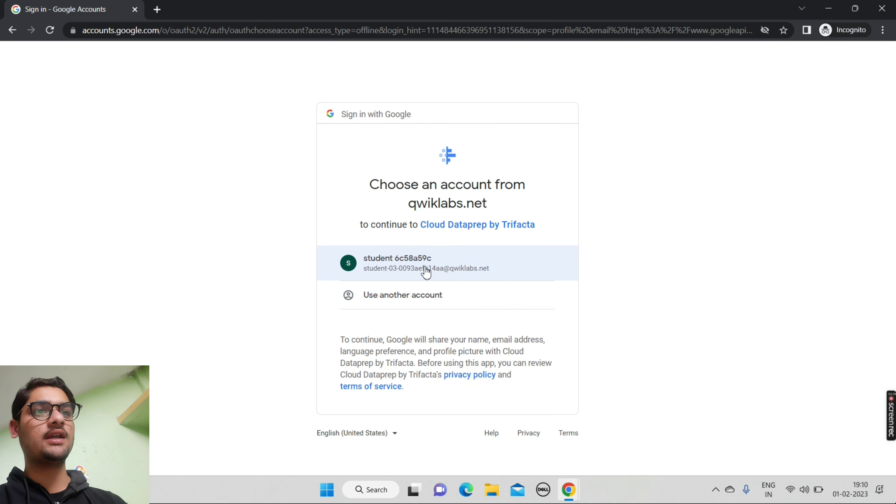
Grant Cloud Dataprep access with the lab student account and complete first-time setup using the default storage location.
left_click(389, 270)
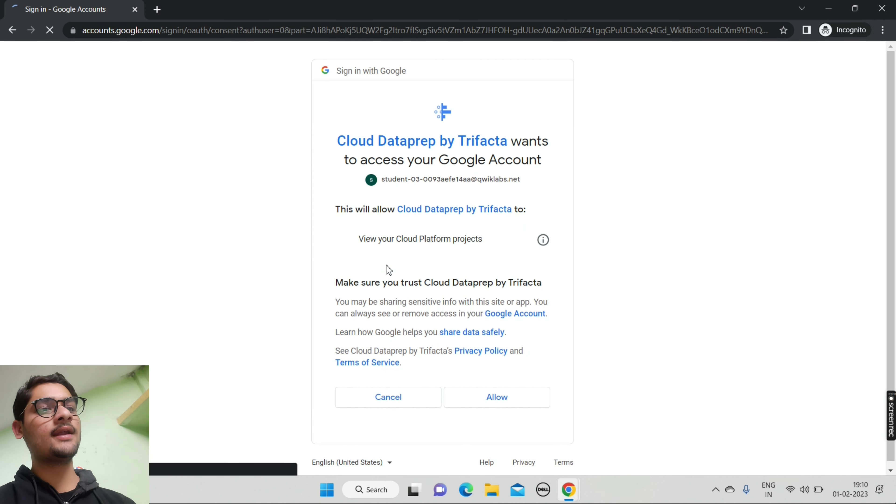
left_click(478, 397)
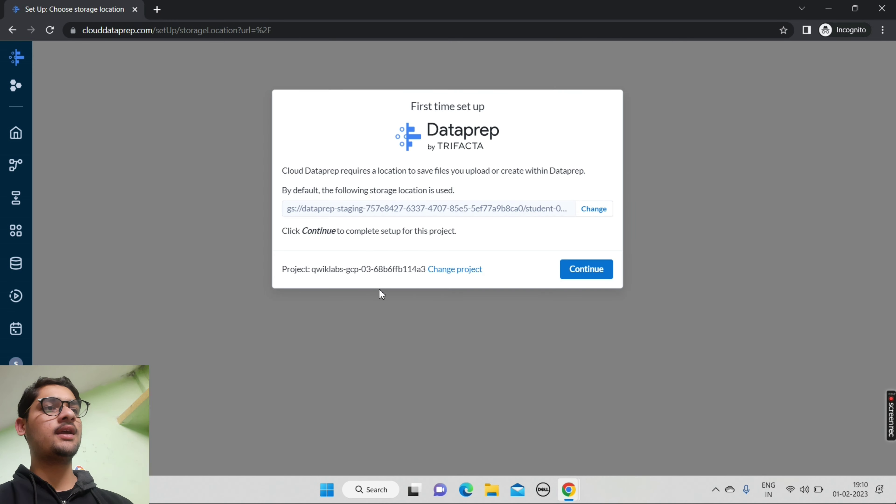
left_click(597, 271)
Switch to the lab page and check the progress of the Launch Dataprep objective.
mouse_move(569, 490)
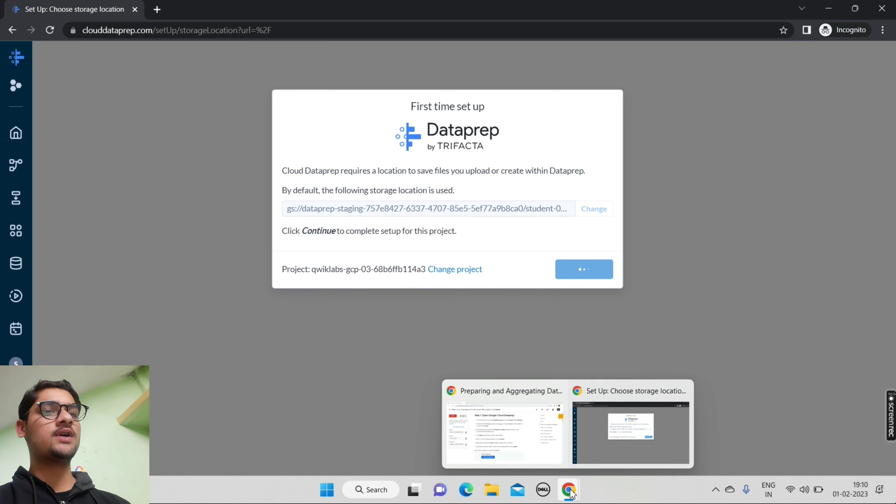
left_click(538, 461)
left_click(342, 432)
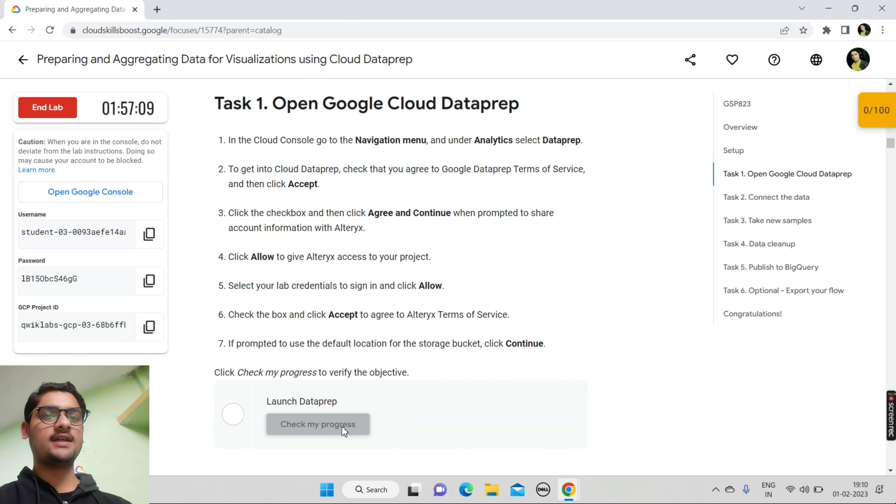
Copy the flow name Rainier Climbs from the Create a flow instructions in Task 2.
scroll(344, 431, "down", 10)
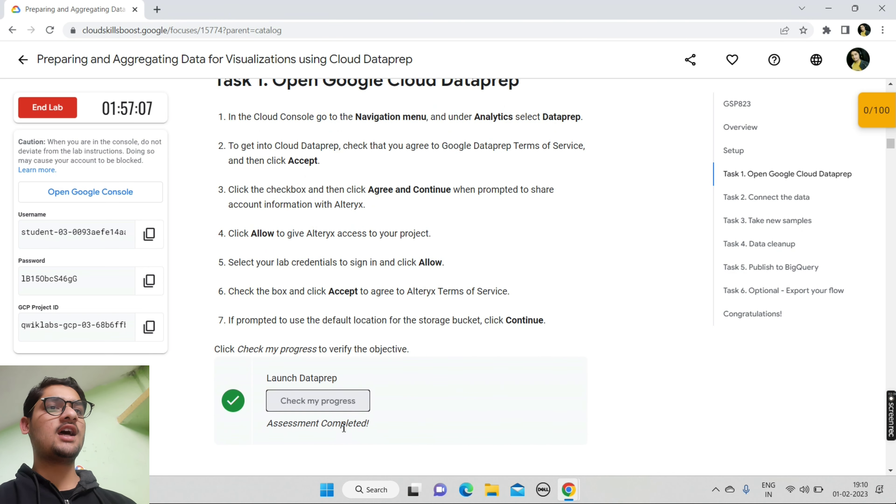
scroll(344, 430, "down", 1)
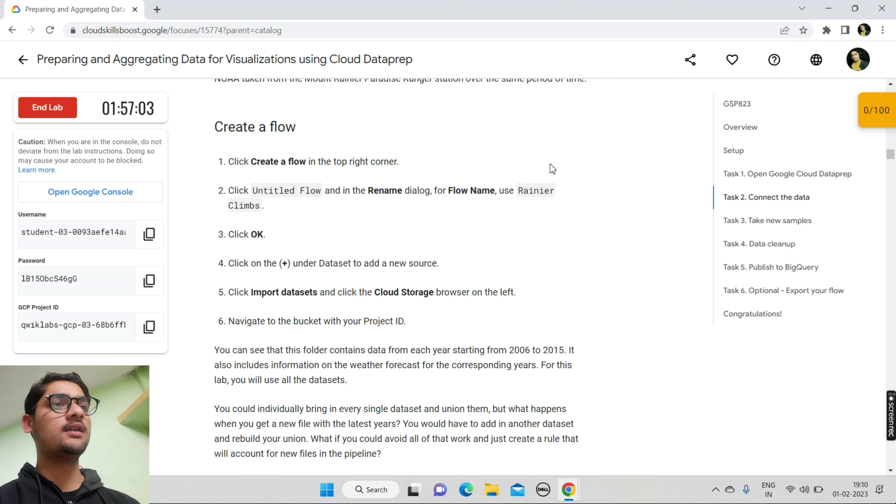
left_click(520, 192)
left_click_drag(279, 219, 263, 213)
key("ctrl+c")
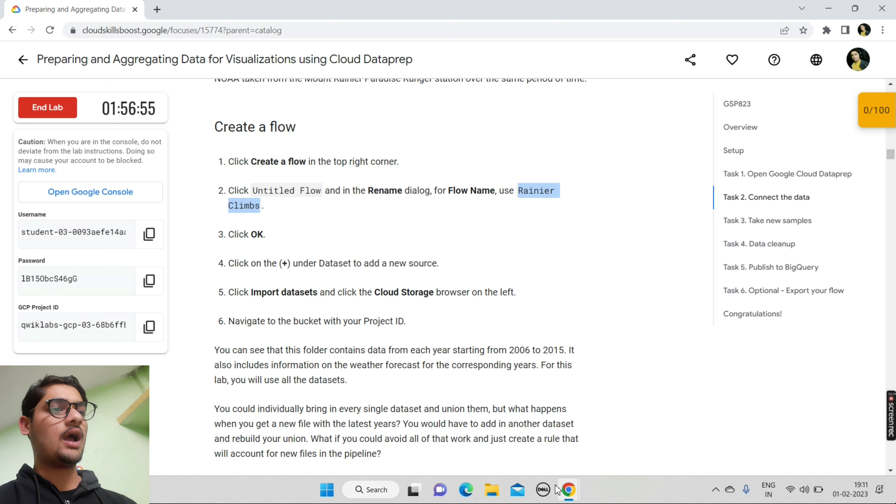
Switch to the Dataprep window, create a new flow and name it Rainier Climbs.
mouse_move(568, 489)
left_click(633, 398)
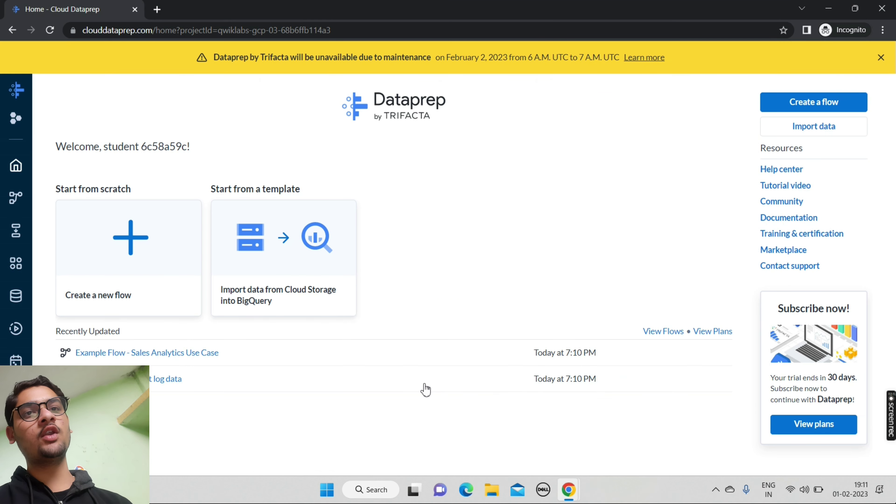
left_click(122, 225)
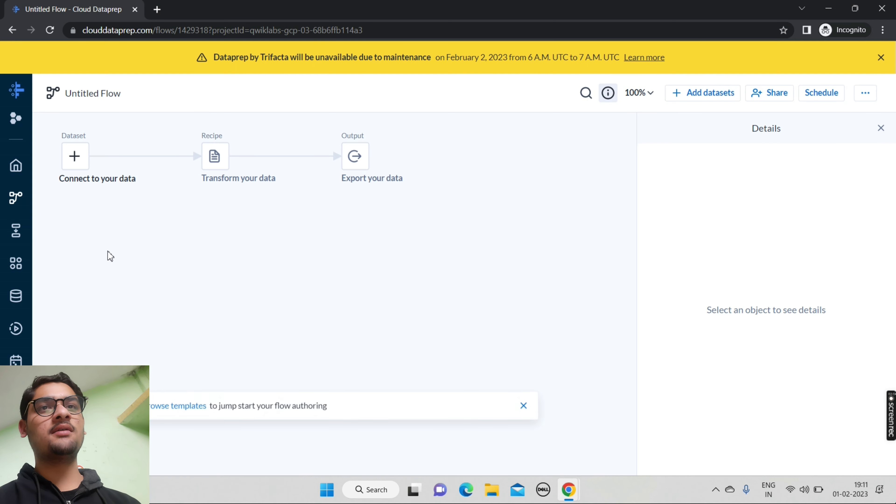
left_click(96, 95)
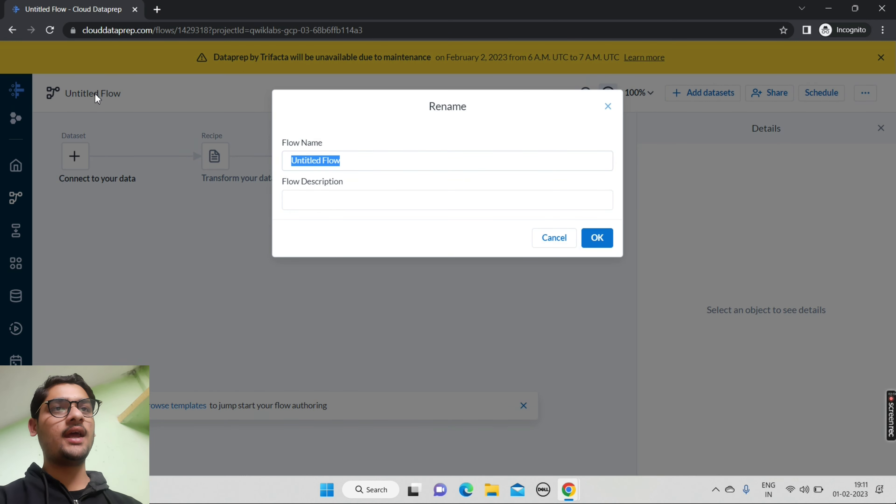
key("ctrl+v")
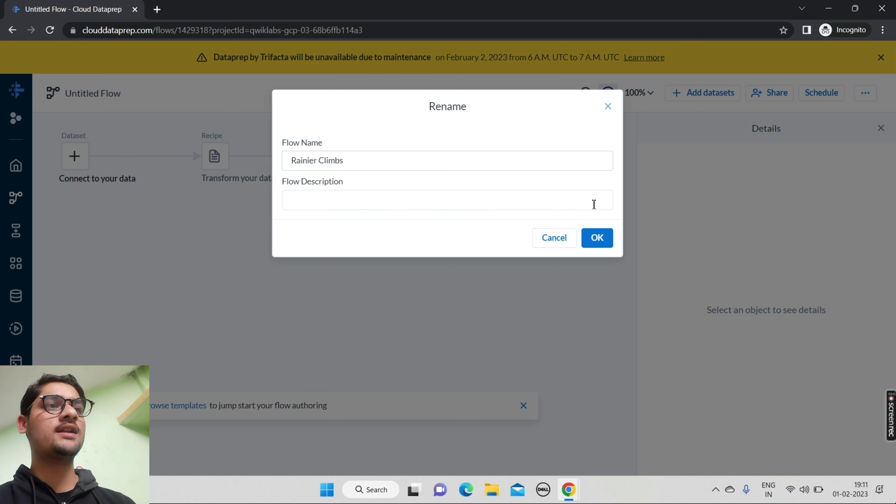
left_click(604, 239)
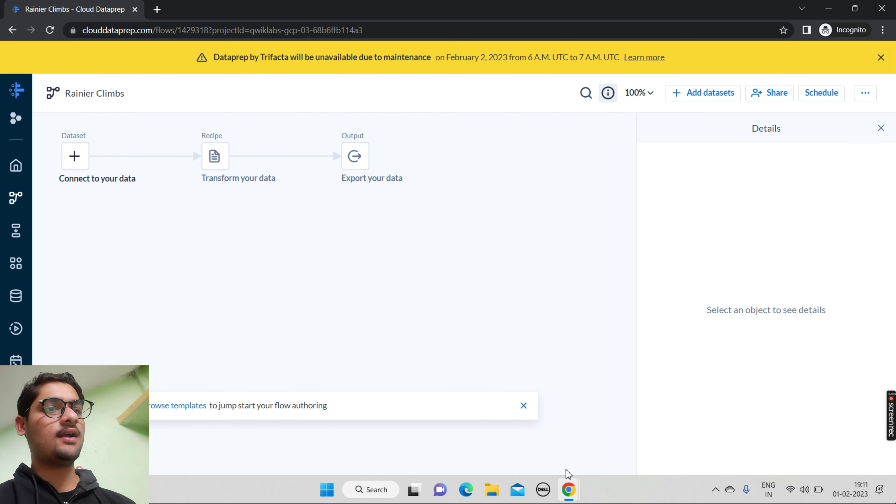
Consult the lab's import instructions, start importing datasets into the Rainier Climbs flow, and open the Cloud Storage bucket named after the project ID.
mouse_move(569, 489)
left_click(502, 428)
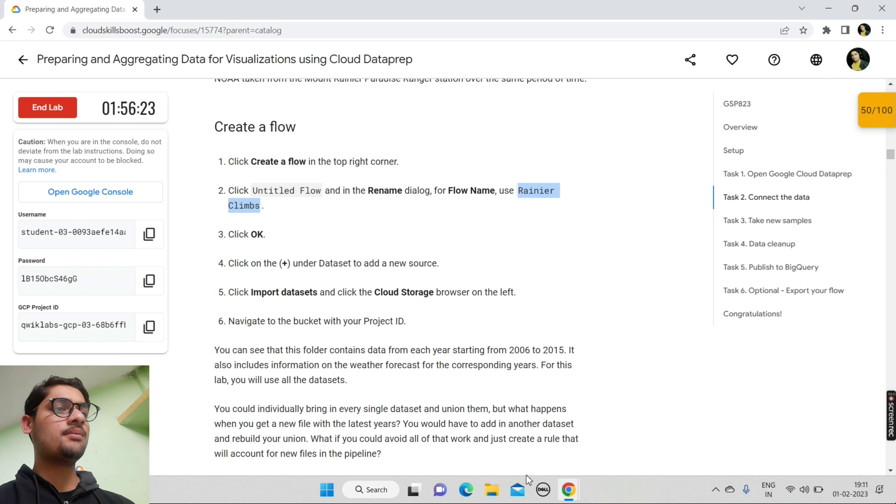
mouse_move(568, 489)
left_click(655, 402)
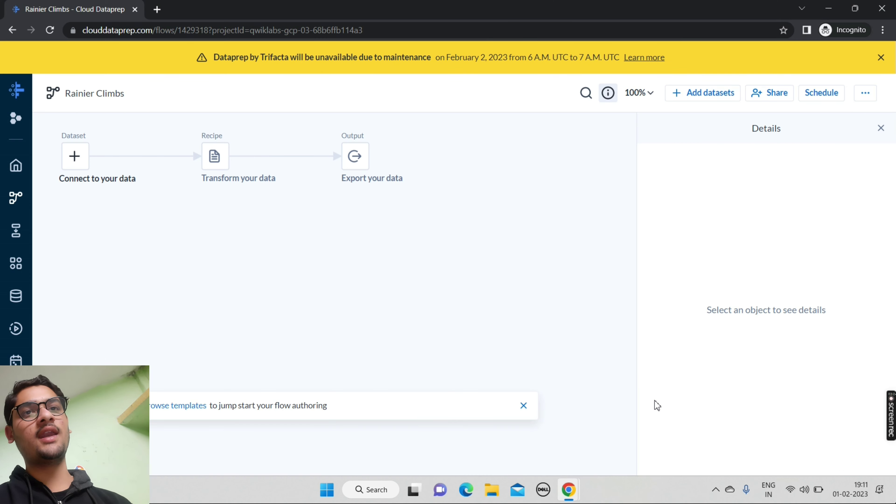
left_click(75, 155)
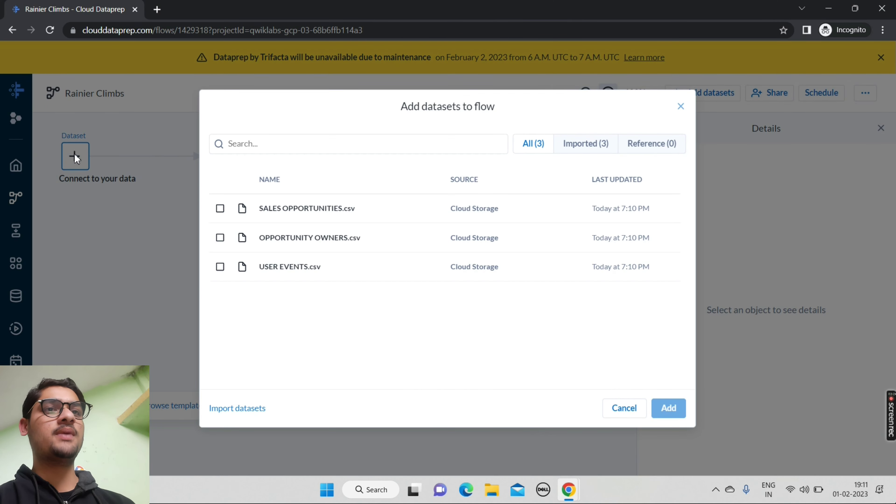
left_click(242, 409)
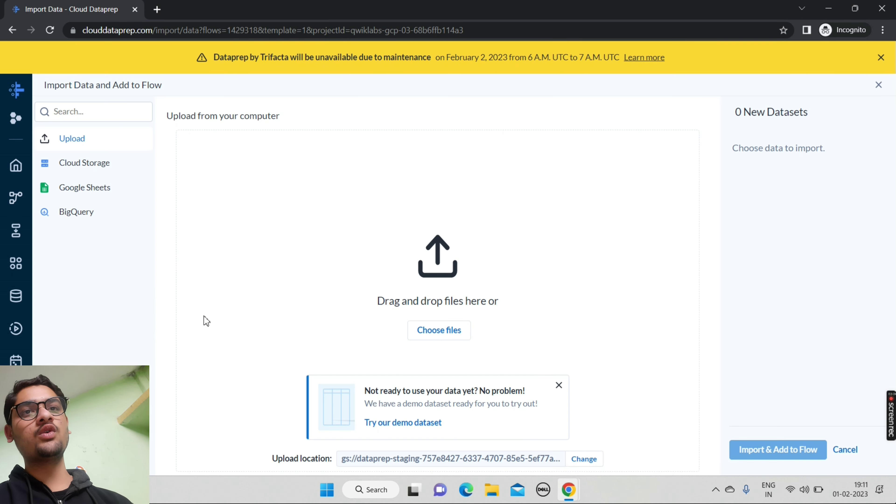
left_click(114, 173)
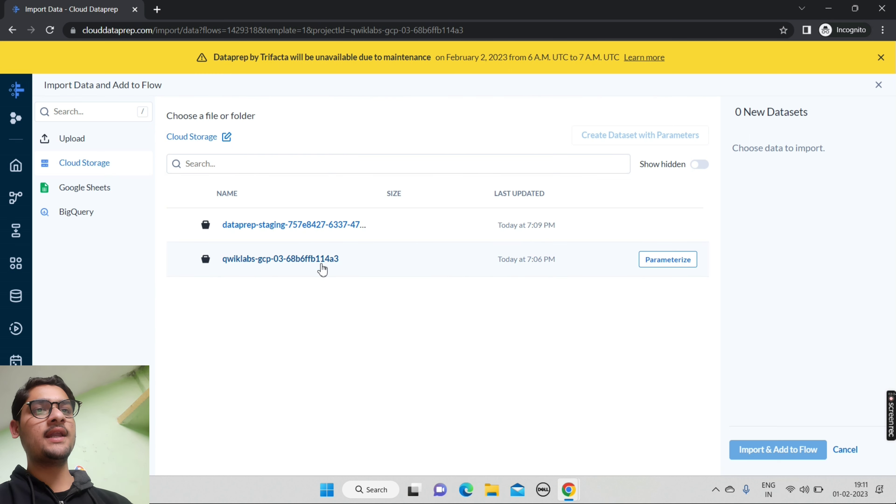
left_click(267, 261)
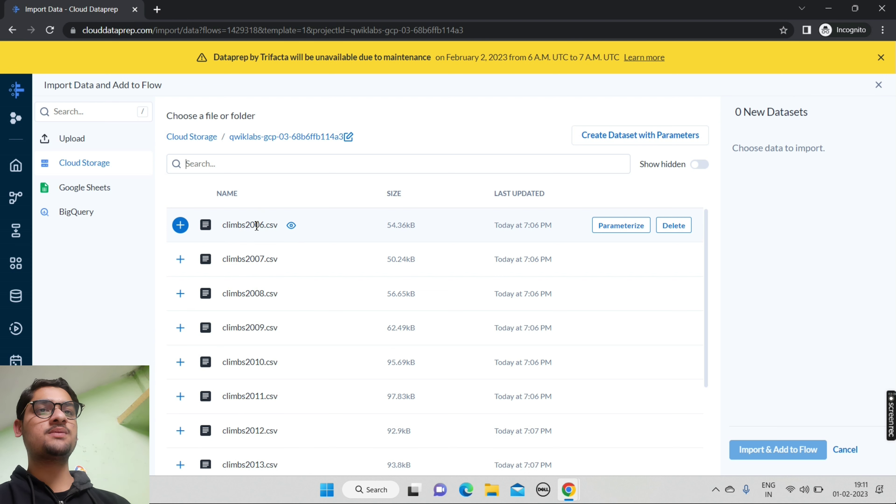
Create a parameterized dataset from climbs2006.csv, replacing 2006 in the path with the Wildcard .* pattern parameter, and import it into the flow.
mouse_move(610, 228)
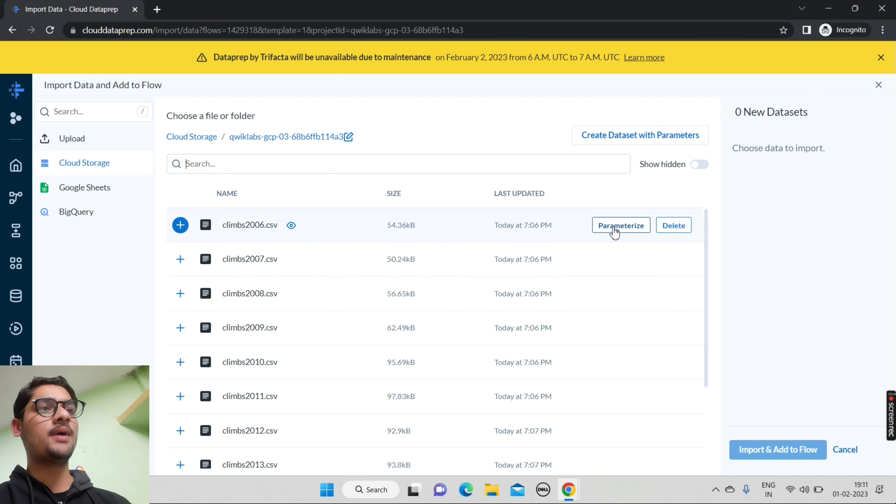
left_click(610, 226)
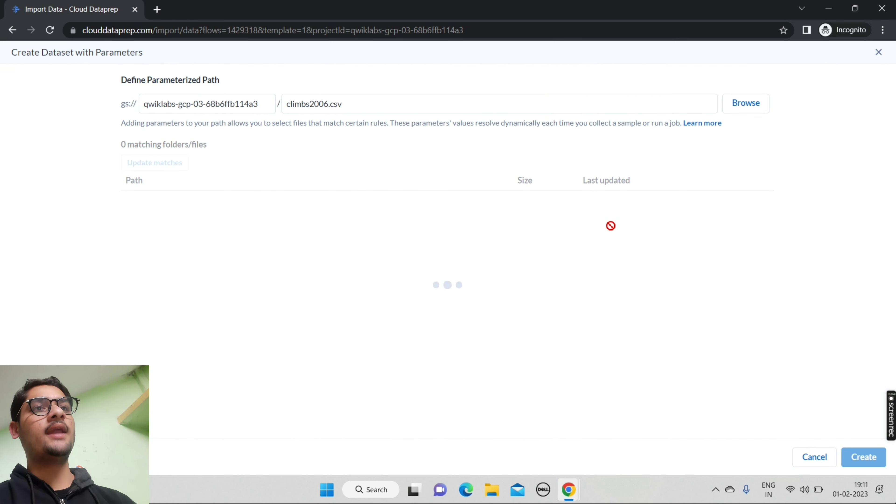
left_click(313, 106)
left_click_drag(313, 106, 330, 108)
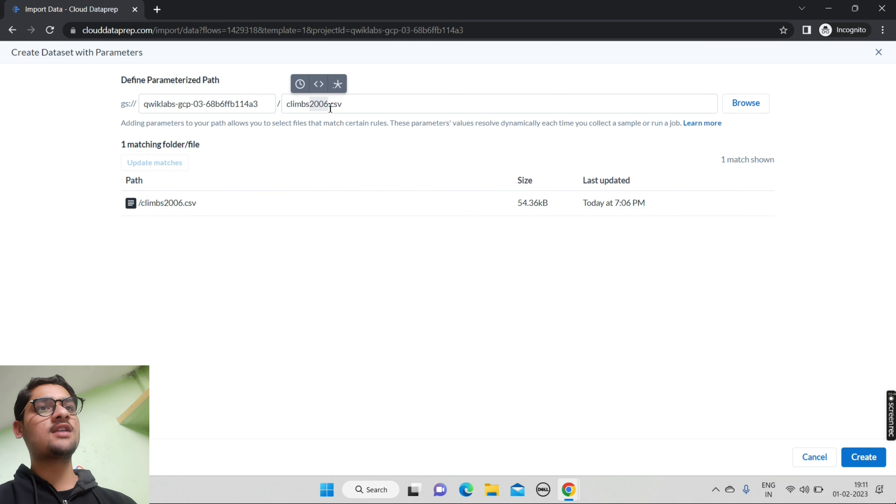
left_click(338, 84)
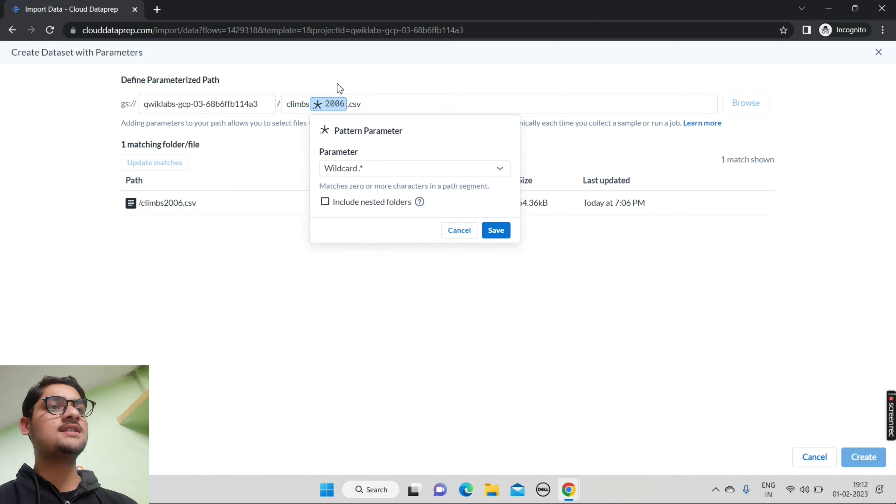
left_click(495, 229)
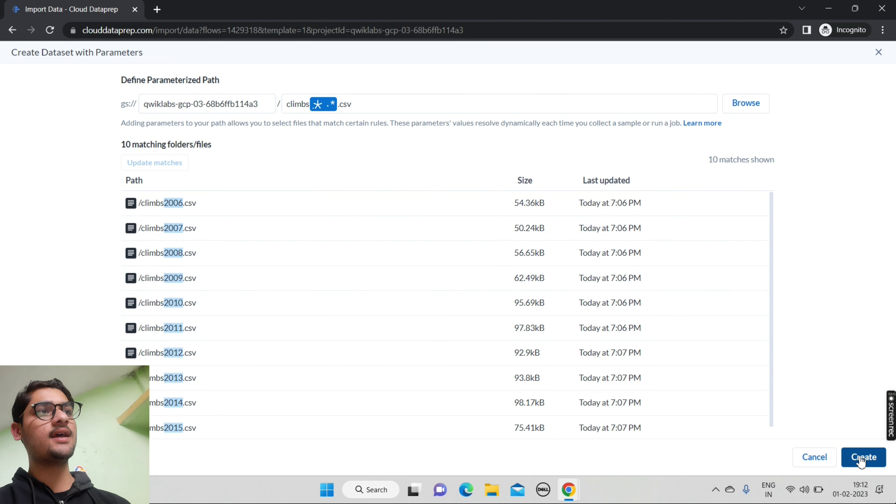
left_click(861, 460)
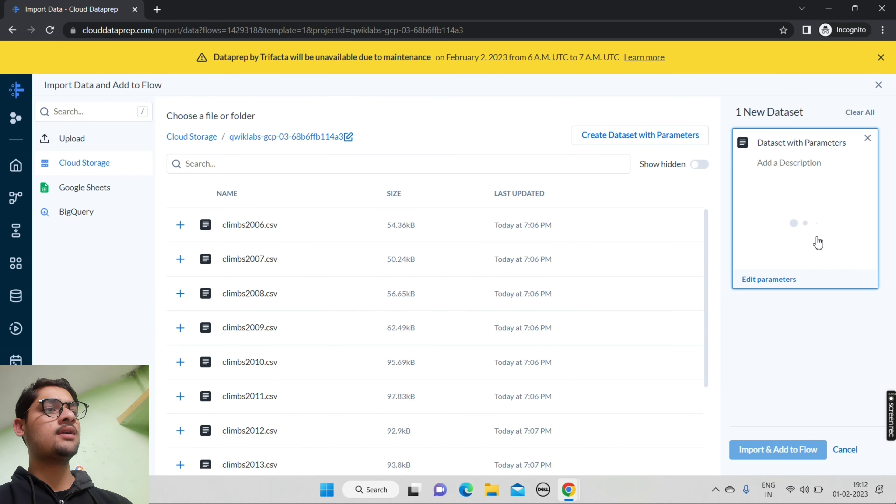
left_click(777, 455)
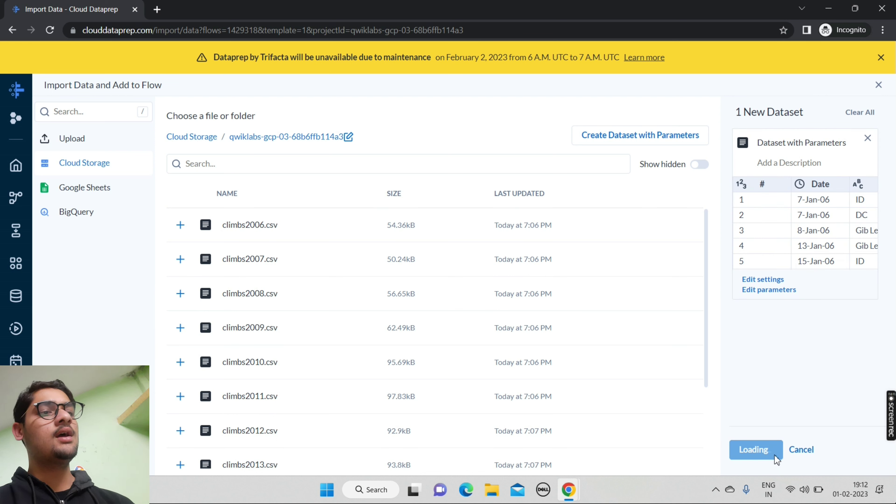
Switch to the lab page and review the dataset parameterization and Task 3 instructions on taking new samples.
mouse_move(563, 500)
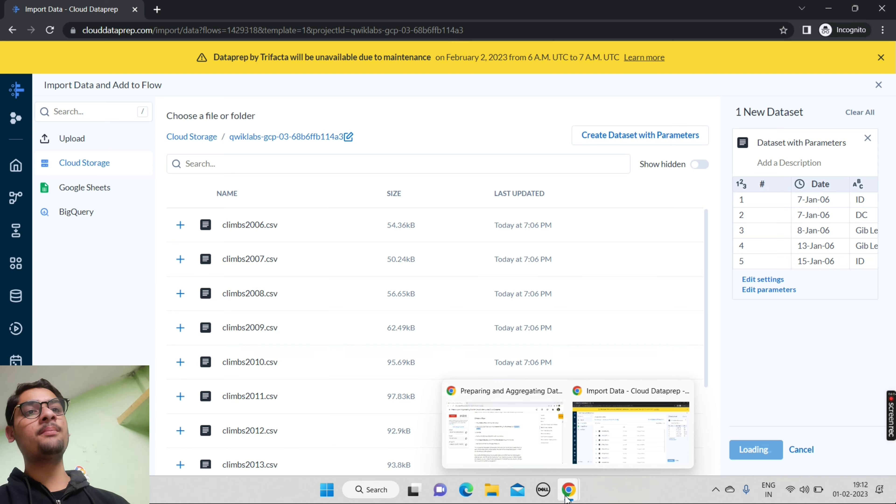
left_click(508, 448)
scroll(510, 450, "down", 1)
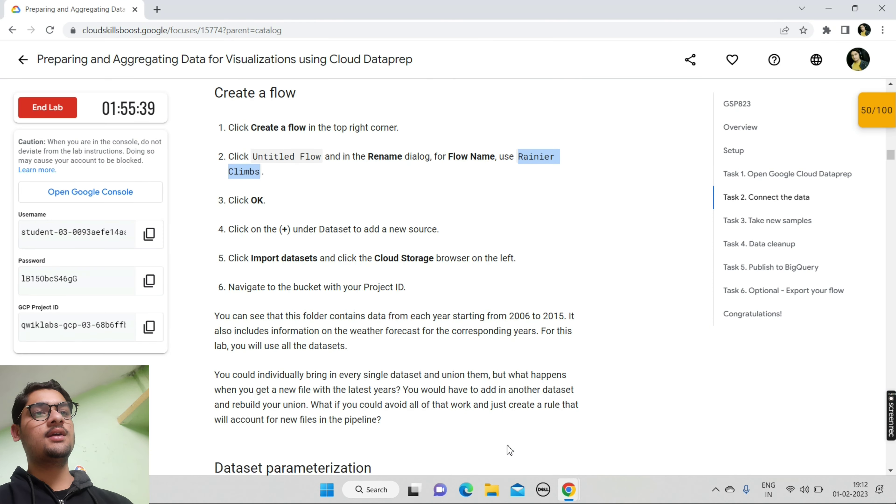
scroll(509, 451, "down", 15)
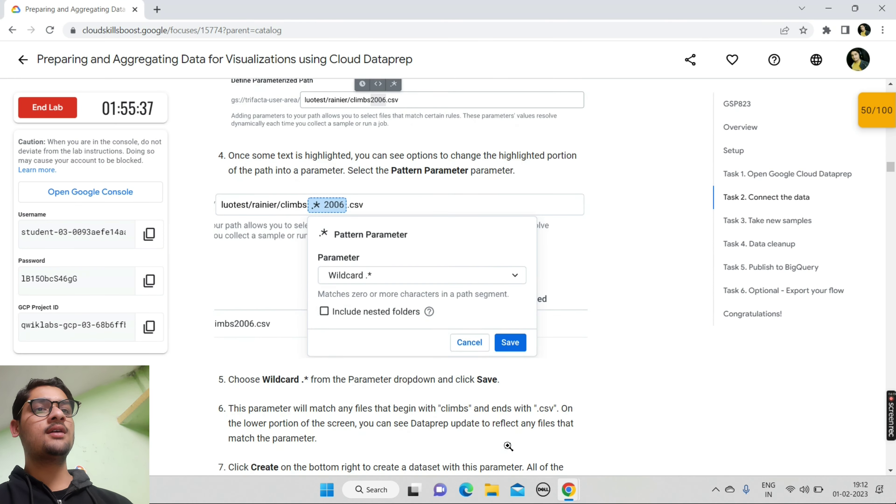
scroll(508, 446, "down", 14)
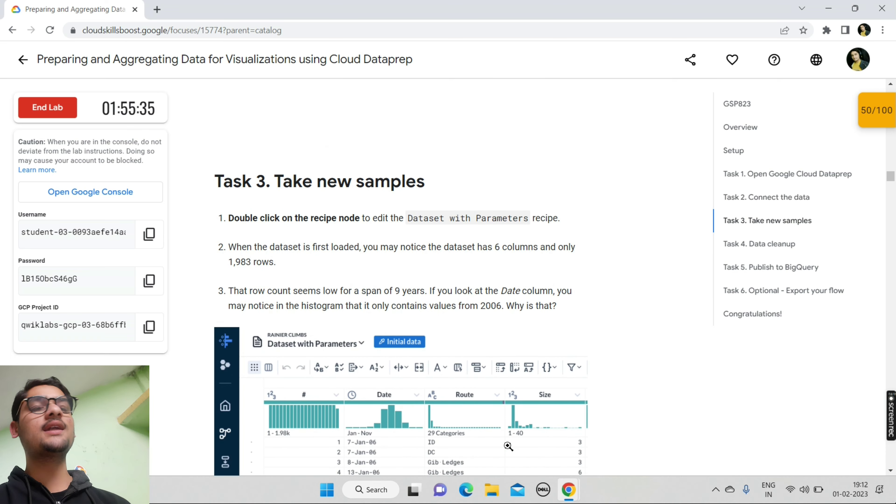
scroll(508, 446, "down", 2)
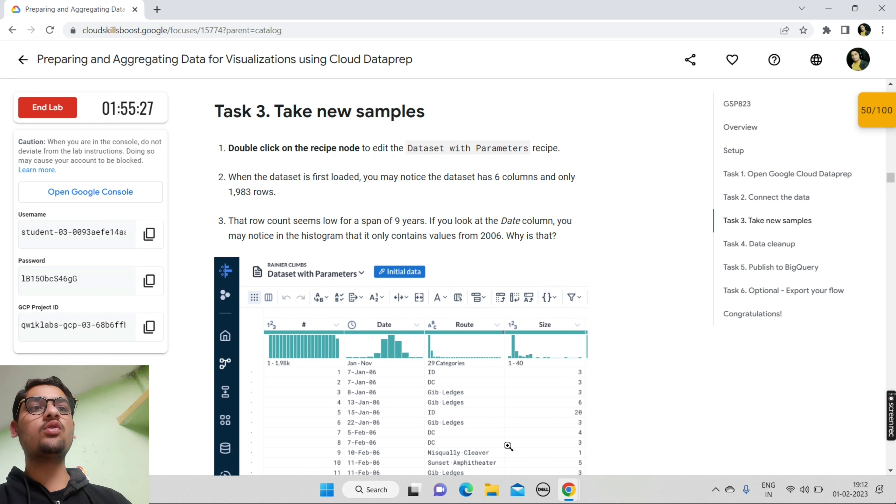
scroll(508, 446, "down", 5)
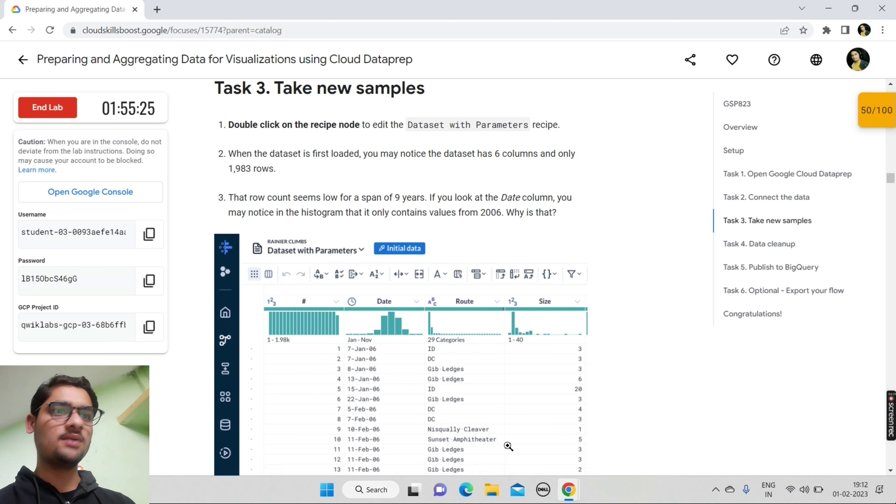
scroll(508, 450, "down", 10)
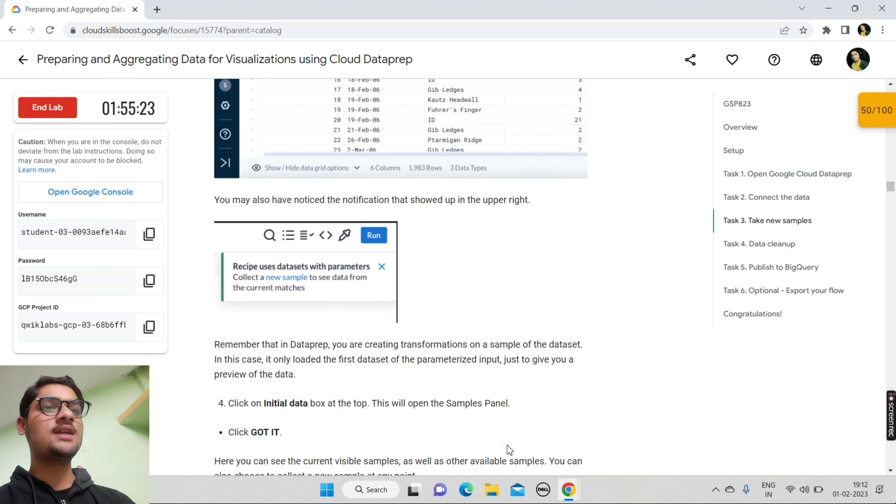
scroll(509, 450, "down", 4)
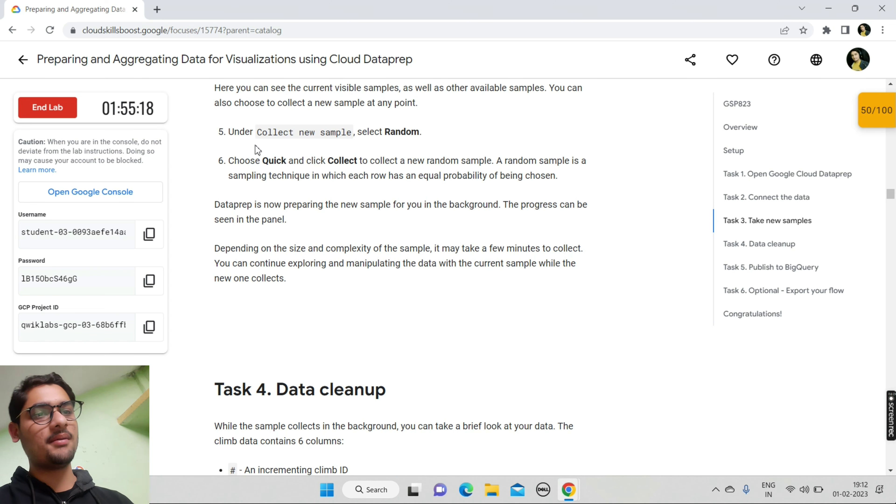
Switch back to Dataprep, open the Dataset with Parameters recipe for editing, and dismiss the maintenance banner and the new-sample notification.
mouse_move(567, 474)
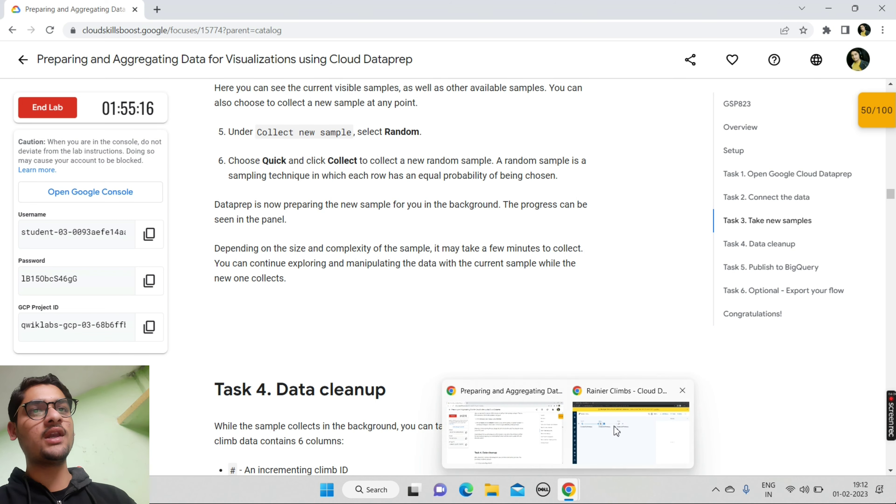
left_click(615, 429)
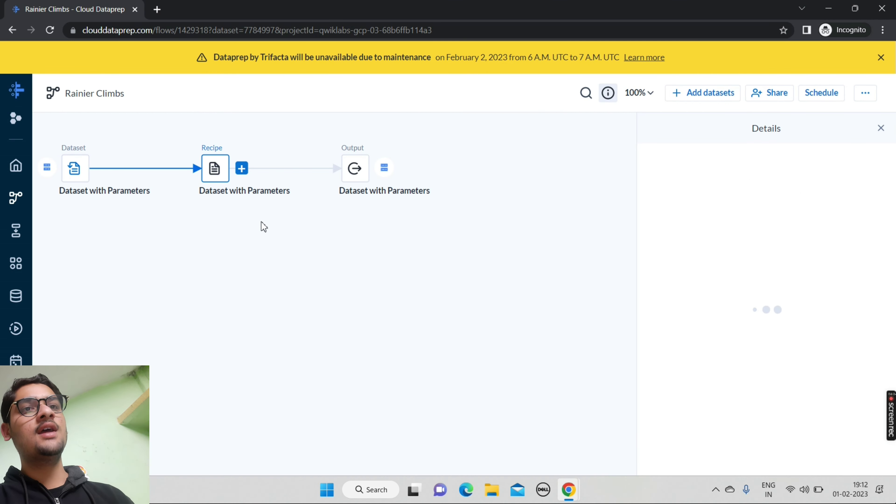
double_click(214, 167)
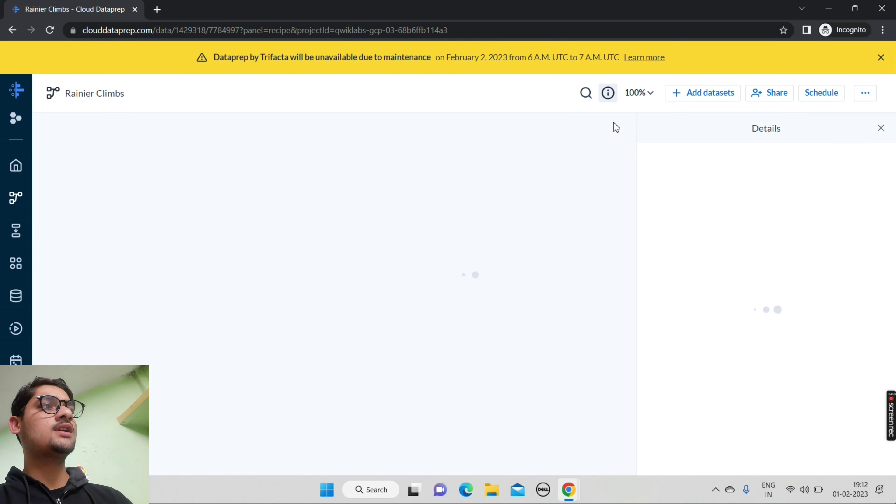
left_click(881, 60)
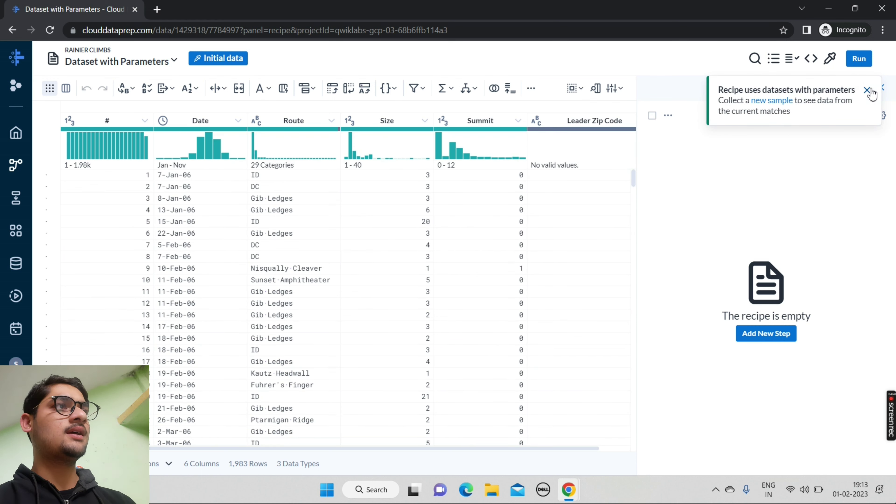
left_click(867, 92)
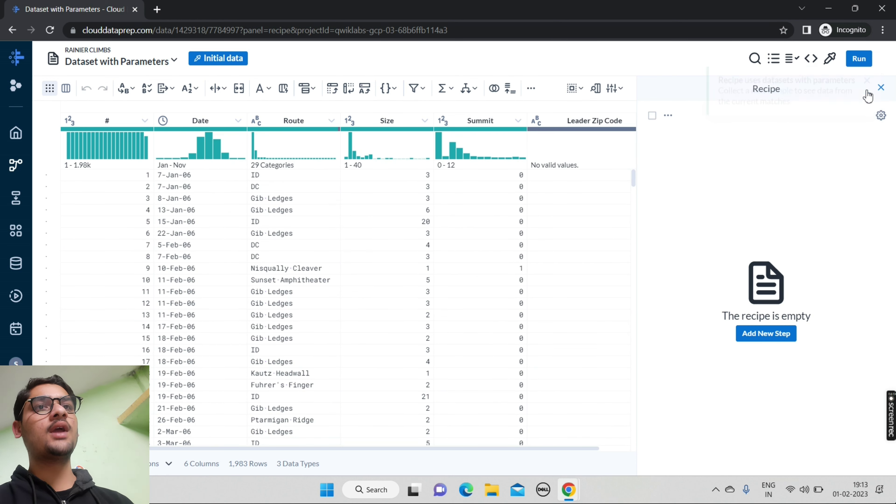
Collect a new Random sample of the Dataset with Parameters recipe's data using the Quick scan.
mouse_move(208, 60)
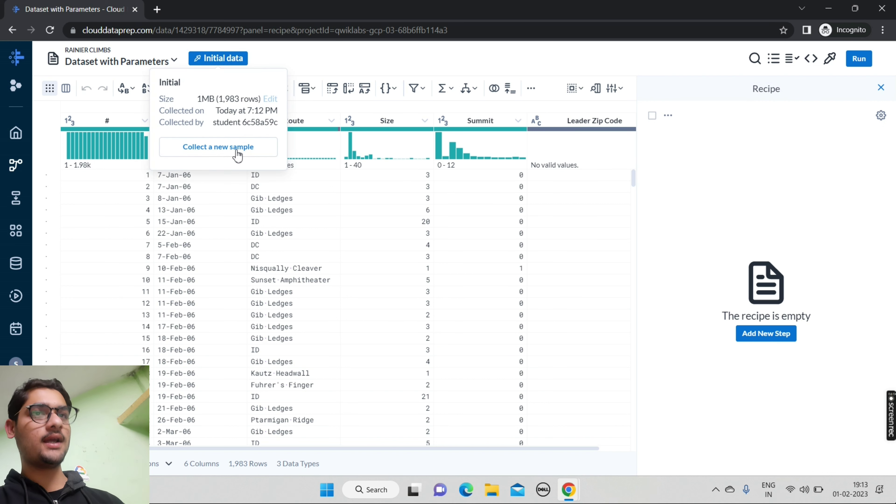
left_click(212, 153)
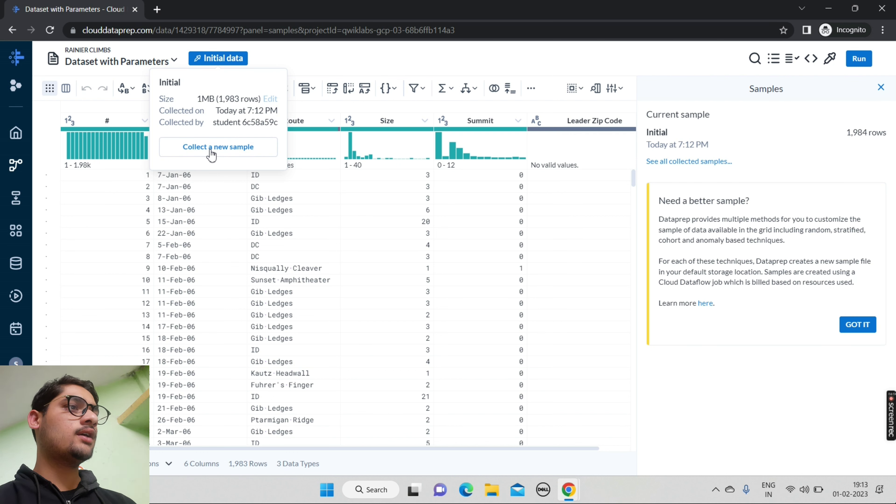
left_click(858, 324)
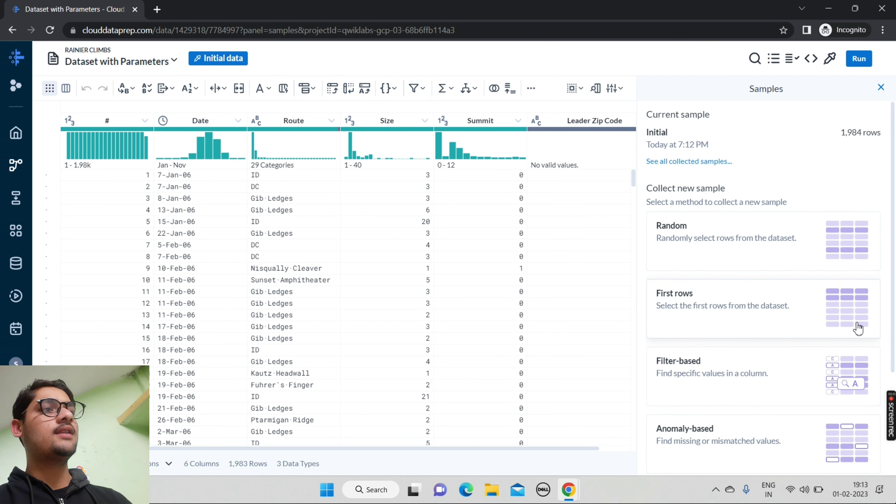
left_click(766, 245)
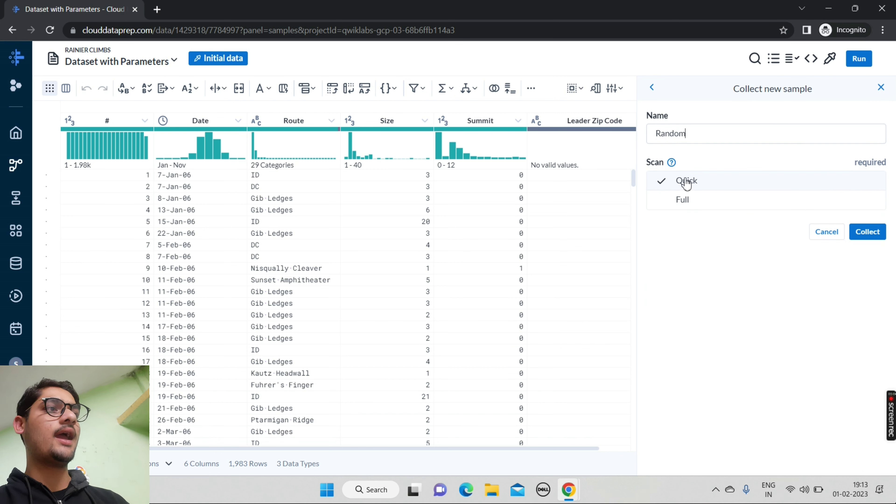
left_click(876, 236)
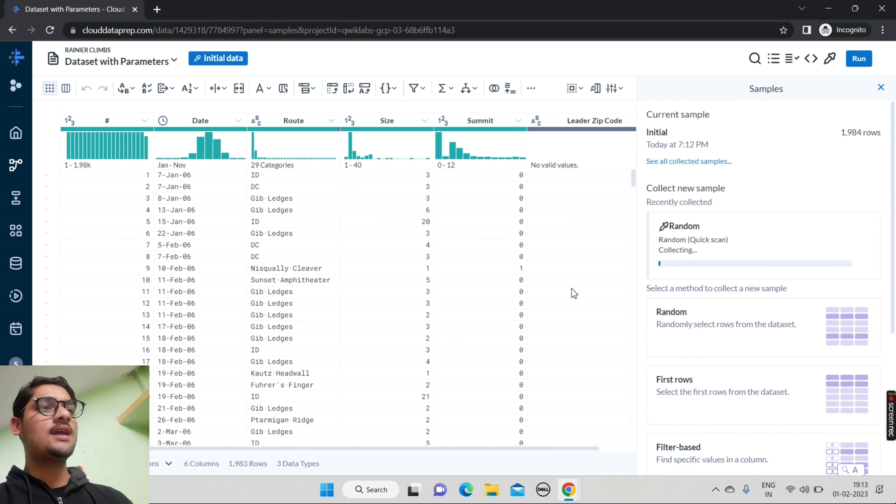
Switch to the lab page and review the Task 3 sampling and Task 4 data cleanup instructions, through the steps for preparing the join data.
mouse_move(568, 490)
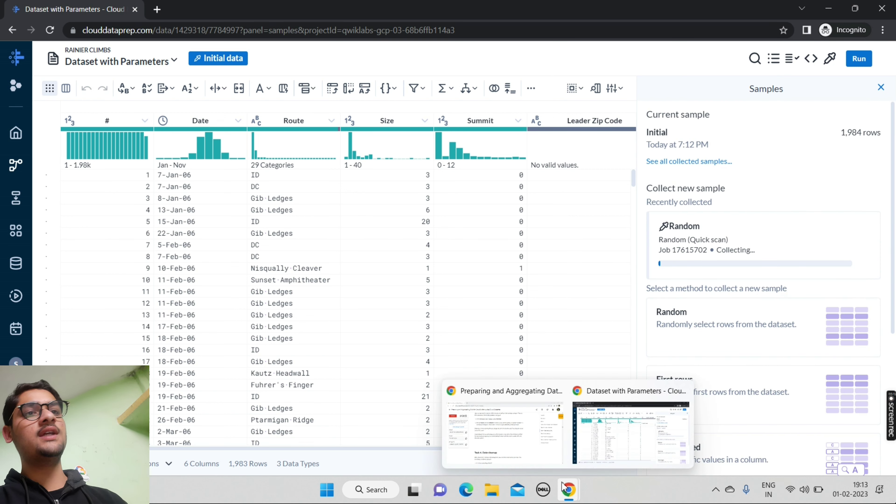
left_click(515, 440)
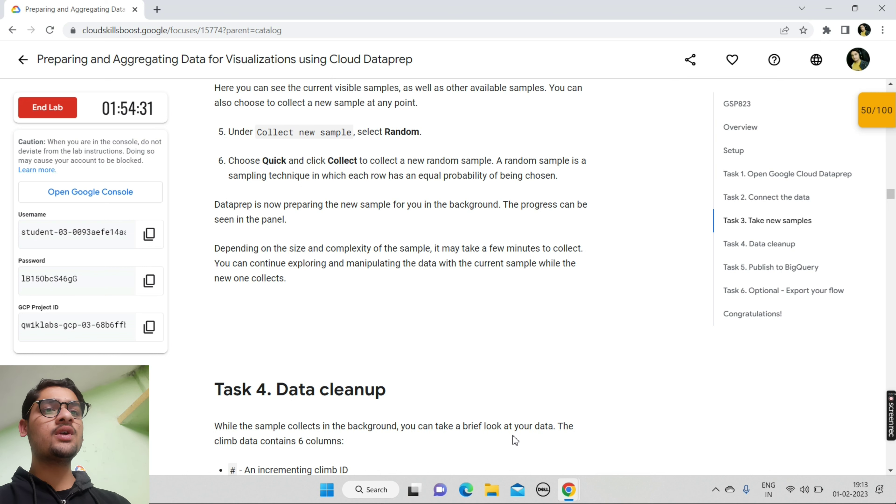
scroll(515, 439, "down", 6)
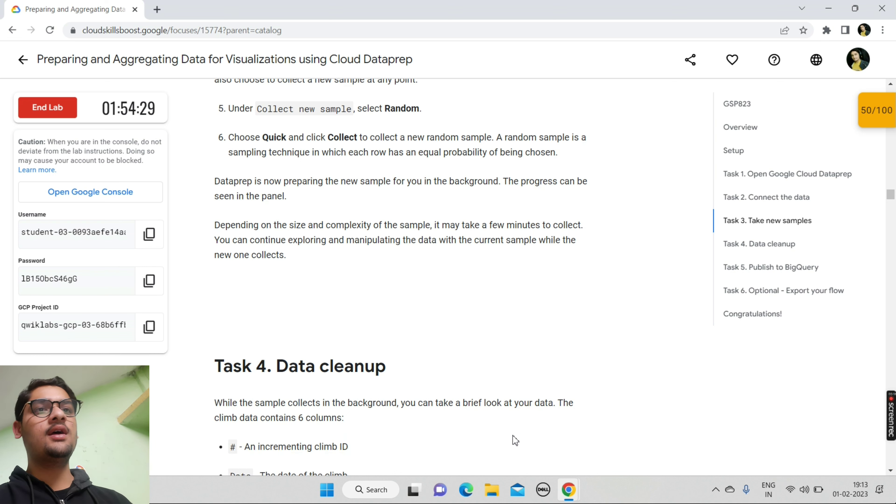
scroll(516, 439, "down", 5)
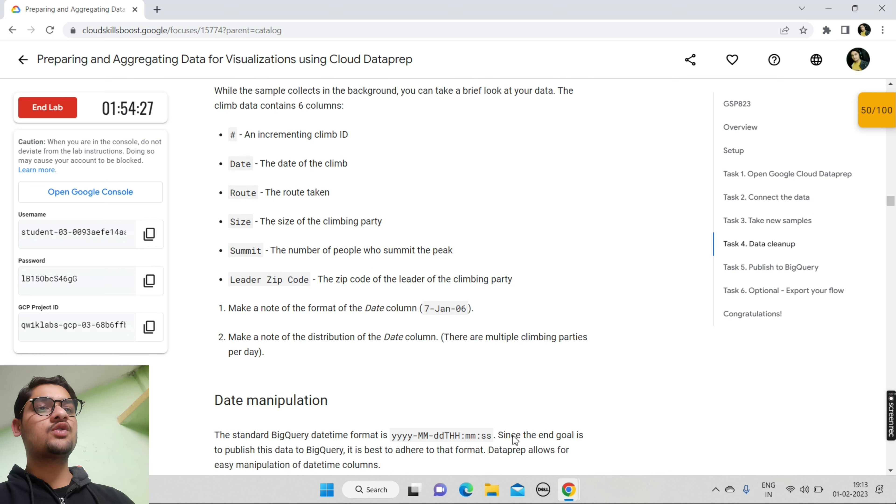
scroll(515, 439, "down", 3)
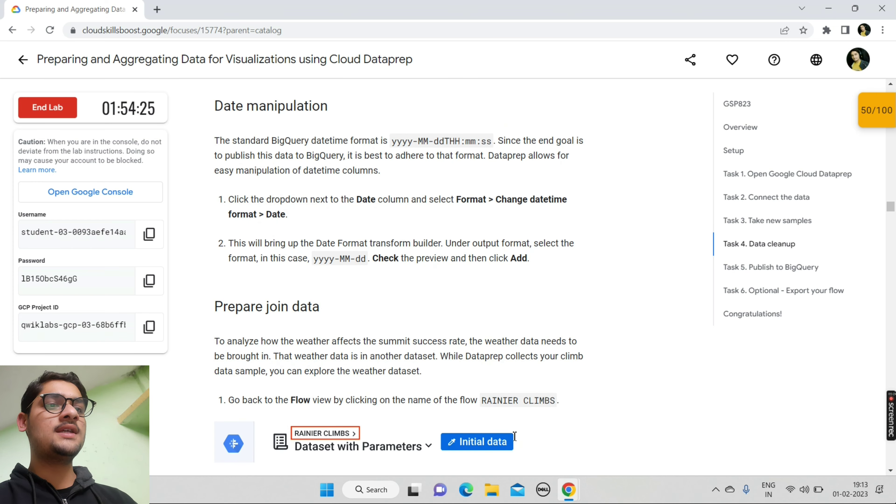
scroll(515, 438, "down", 5)
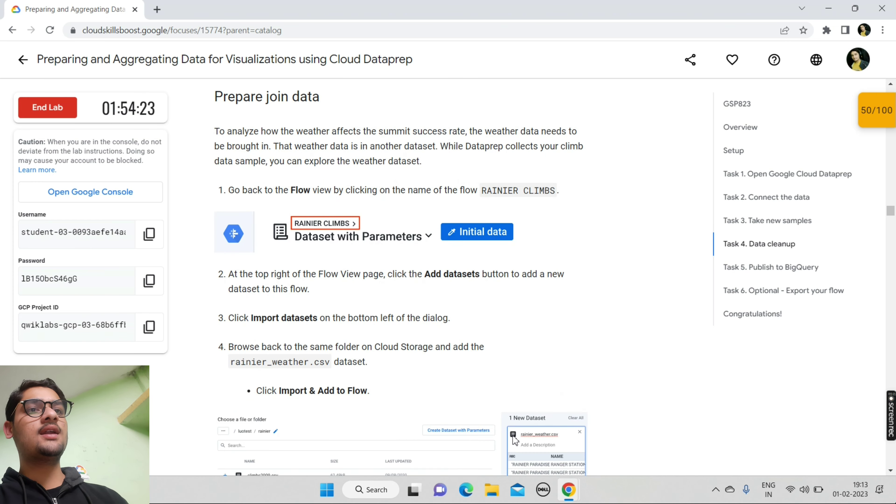
scroll(514, 438, "down", 1)
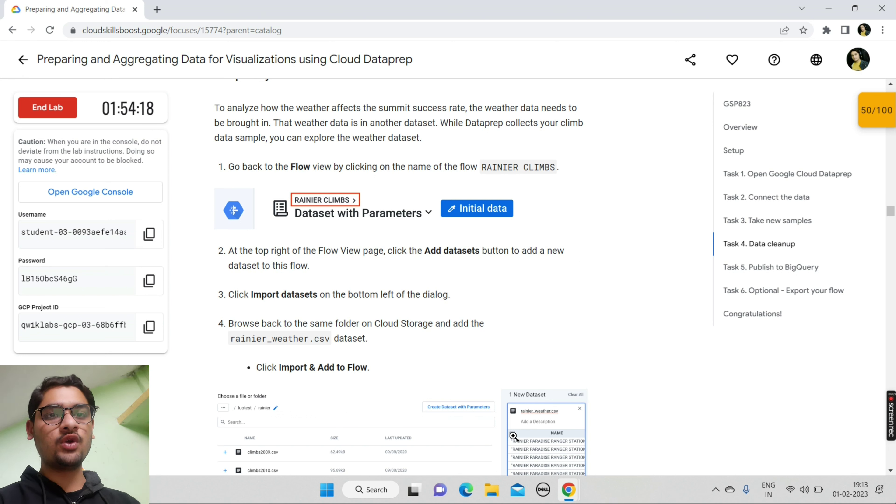
scroll(513, 437, "up", 15)
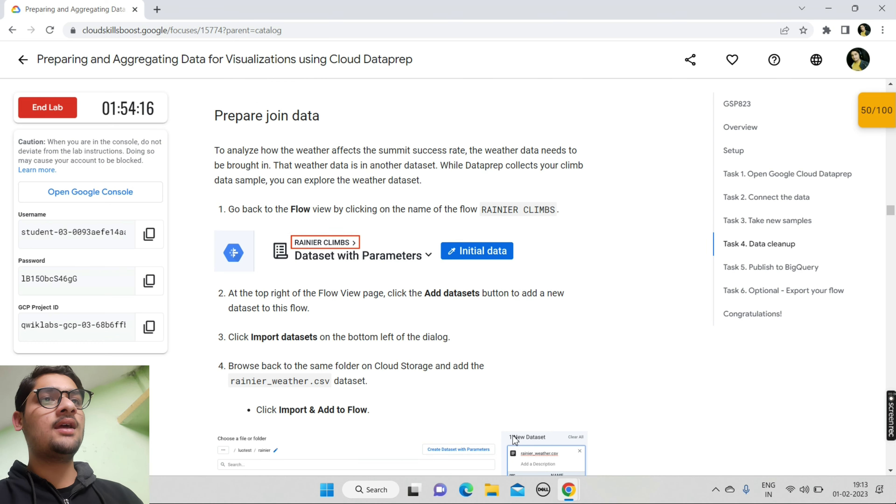
scroll(515, 440, "up", 10)
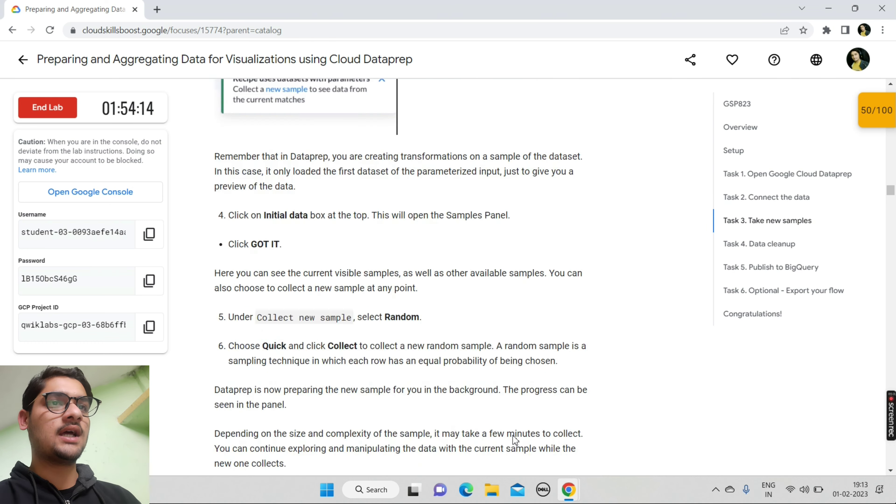
scroll(515, 441, "up", 10)
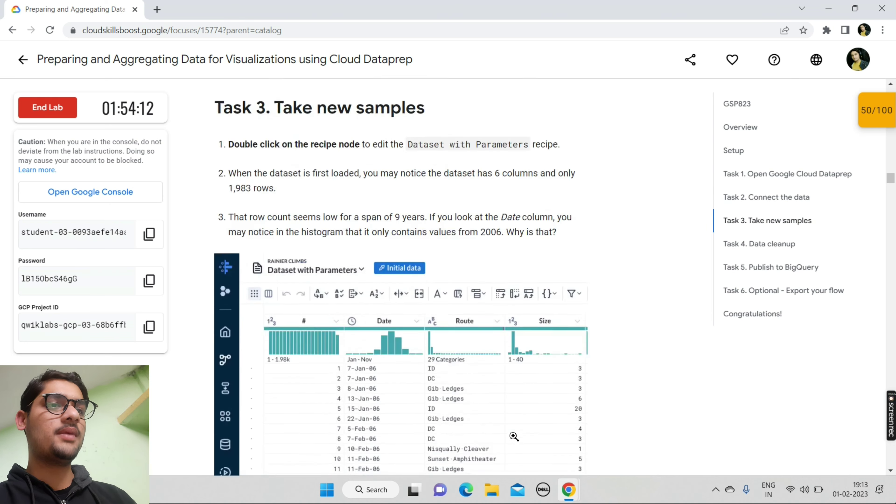
scroll(513, 437, "down", 5)
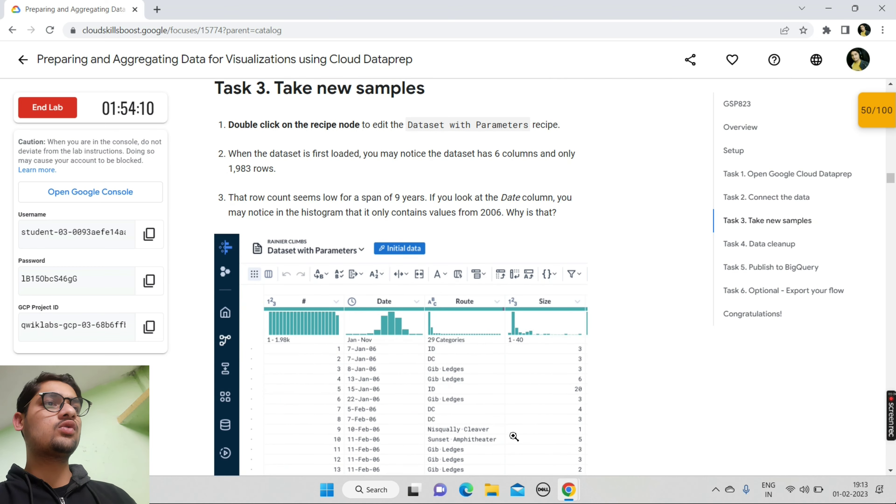
scroll(514, 437, "down", 15)
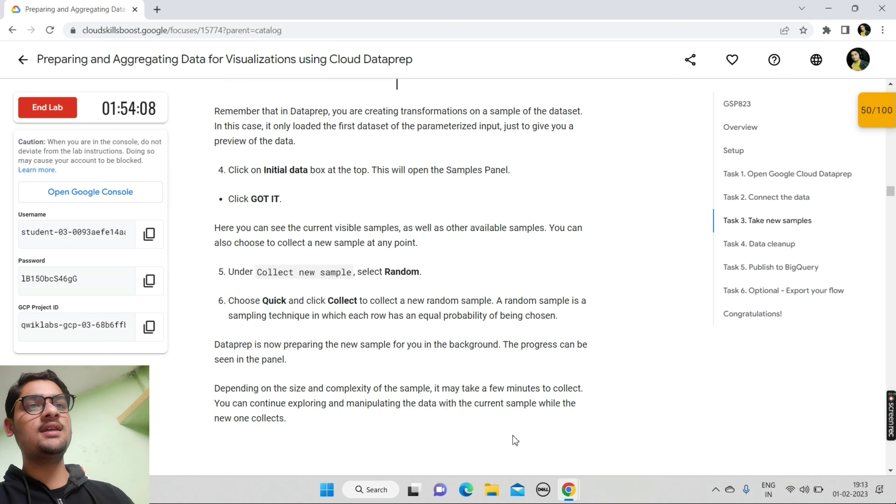
scroll(516, 441, "down", 11)
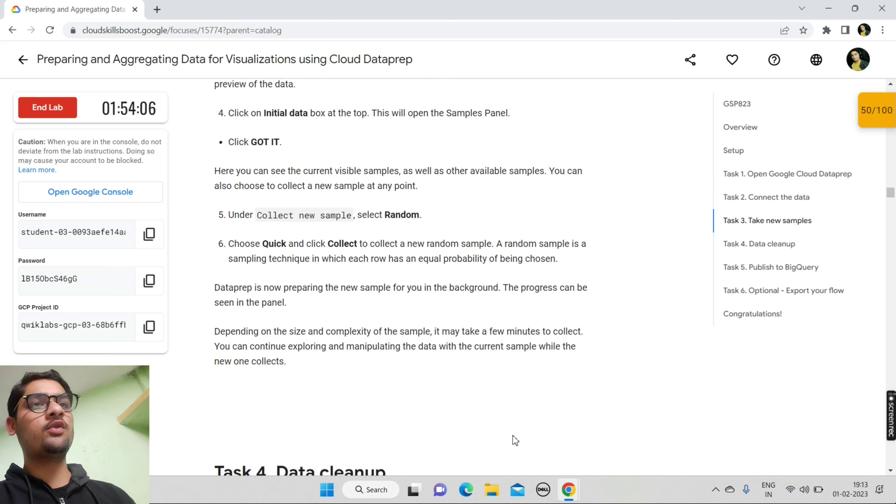
scroll(515, 440, "down", 10)
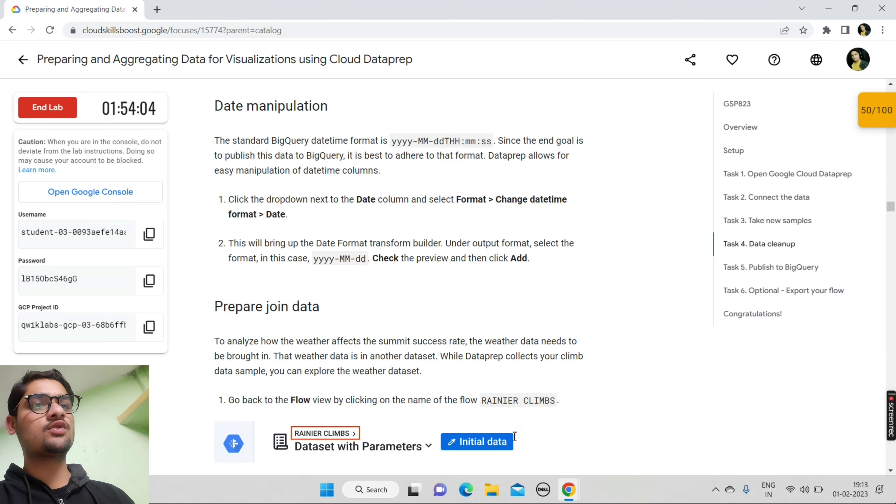
scroll(515, 436, "down", 12)
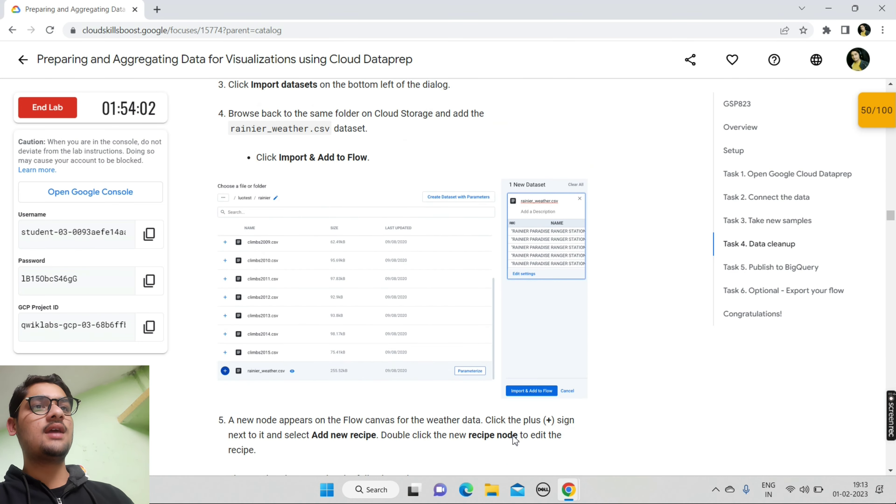
scroll(515, 440, "up", 3)
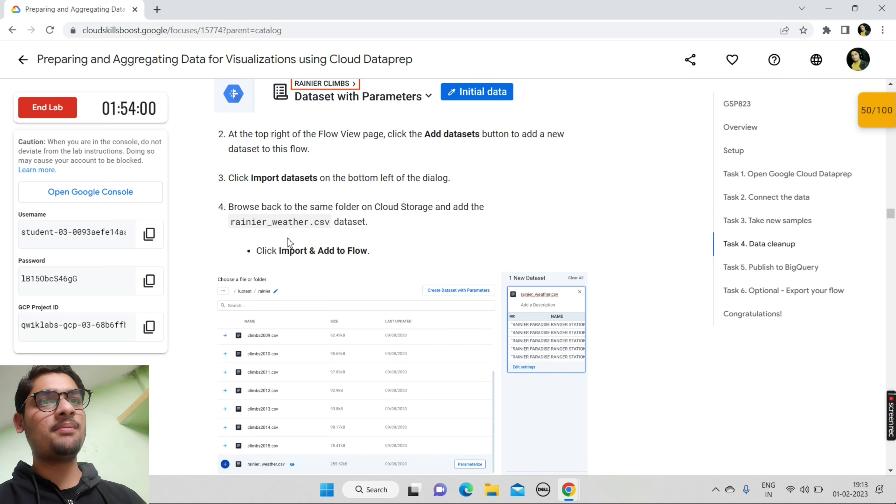
Copy the file name rainier_weather.csv from the lab instructions, return to the Rainier Climbs flow in Dataprep, and start importing datasets.
left_click_drag(228, 223, 331, 225)
key("ctrl+c")
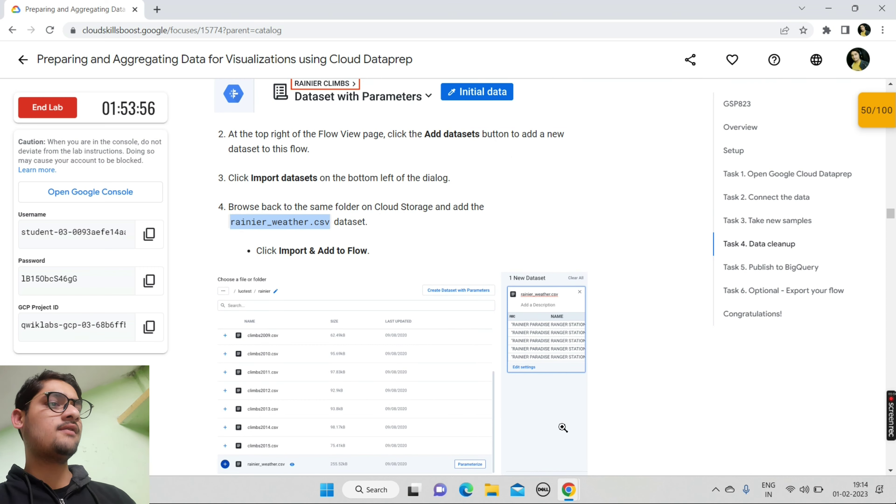
mouse_move(569, 489)
left_click(603, 442)
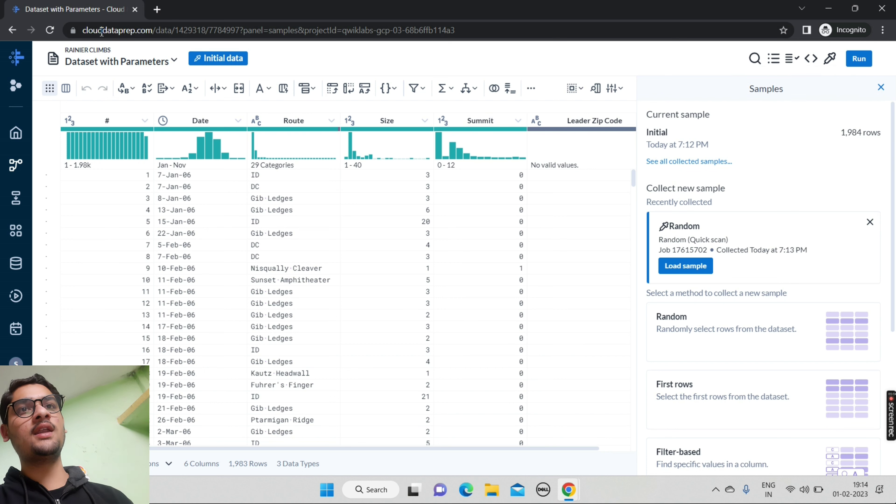
left_click(86, 51)
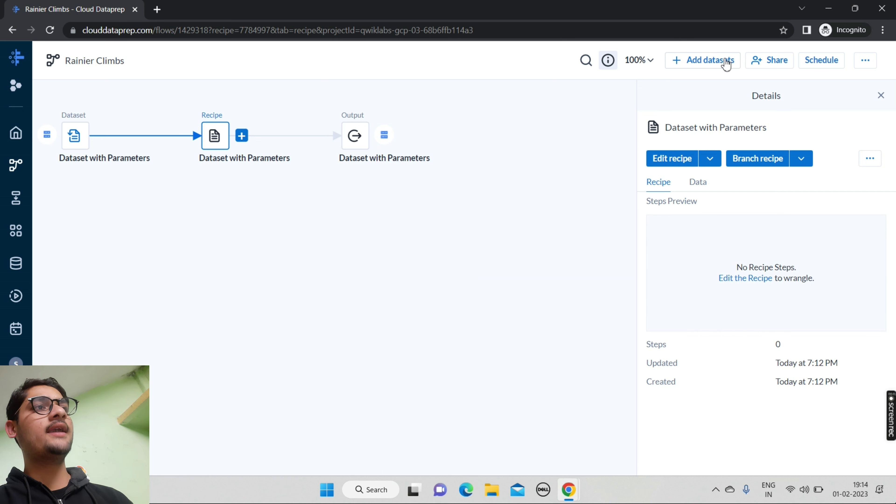
left_click(706, 61)
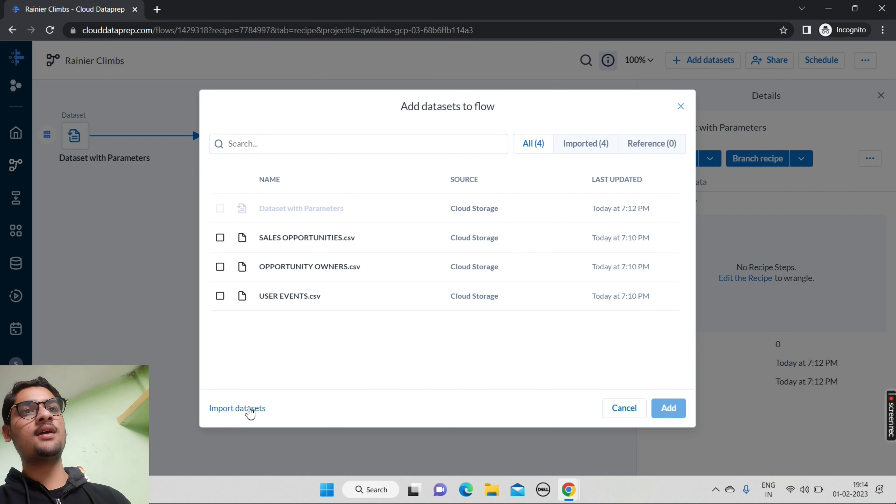
left_click(237, 409)
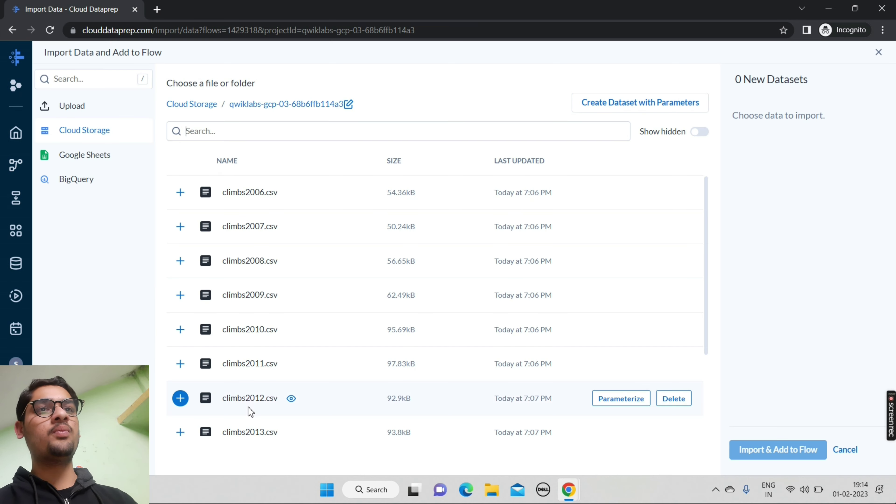
Search the Cloud Storage bucket for rainier_weather.csv and import it into the flow.
left_click(281, 130)
key("ctrl+v")
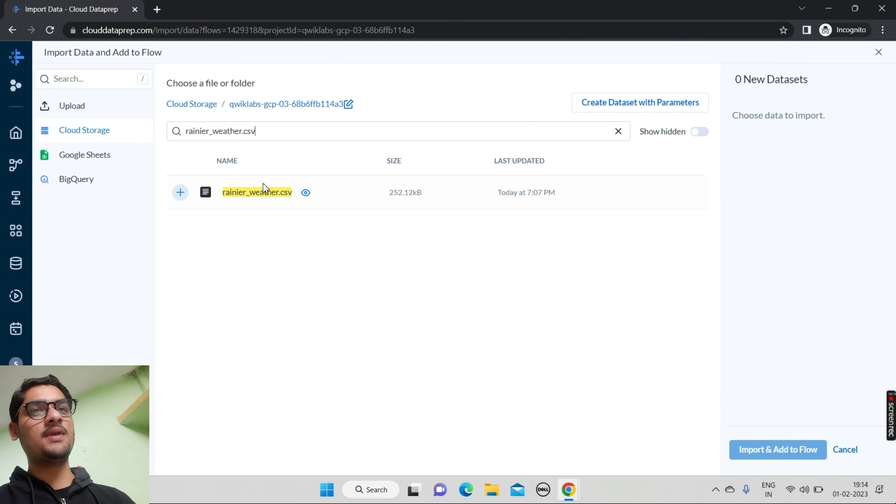
left_click(181, 195)
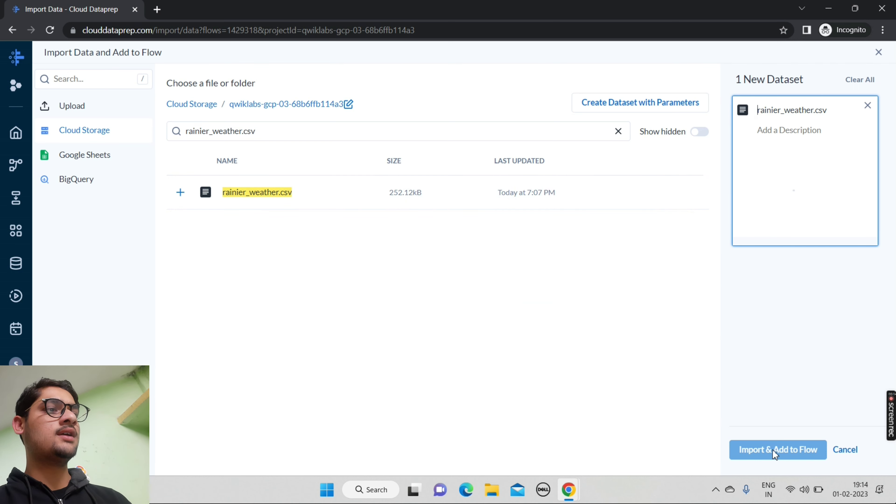
left_click(789, 450)
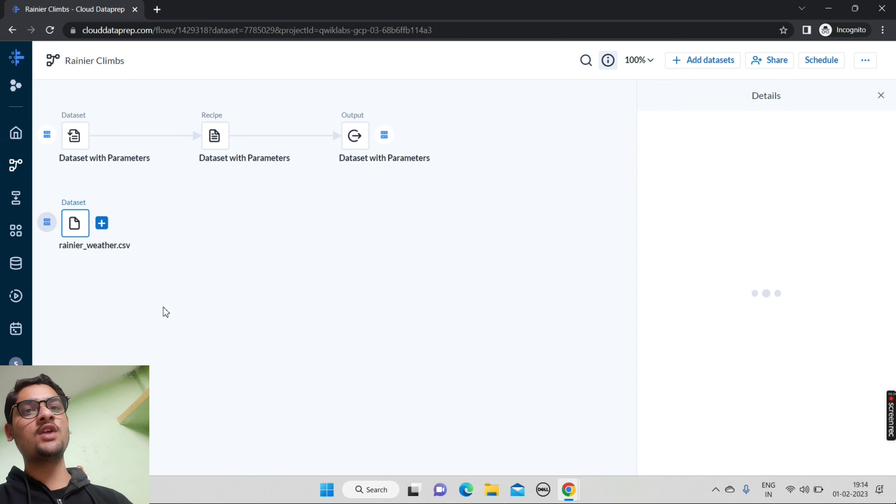
Add a new recipe to the rainier_weather.csv dataset and open that recipe for editing.
left_click(74, 234)
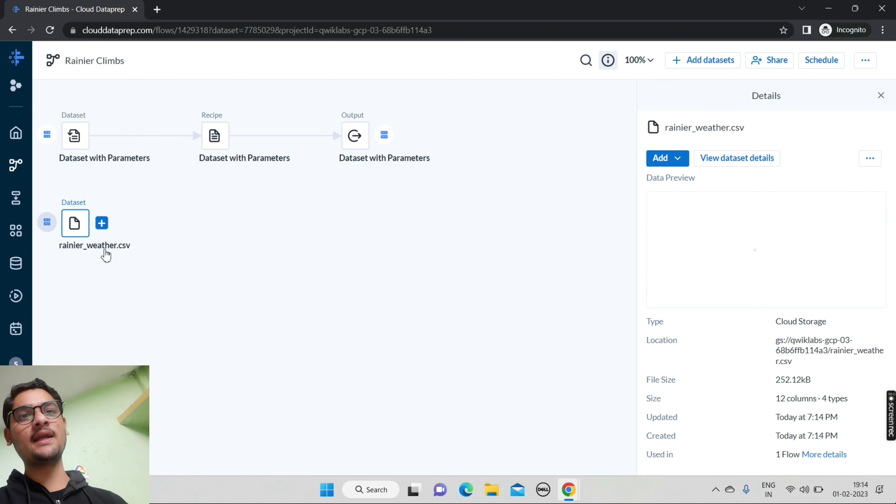
left_click(102, 223)
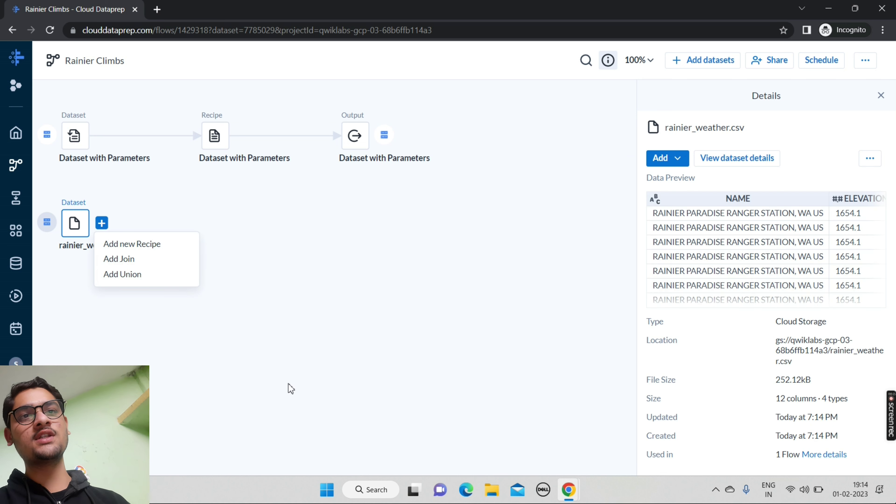
left_click(178, 252)
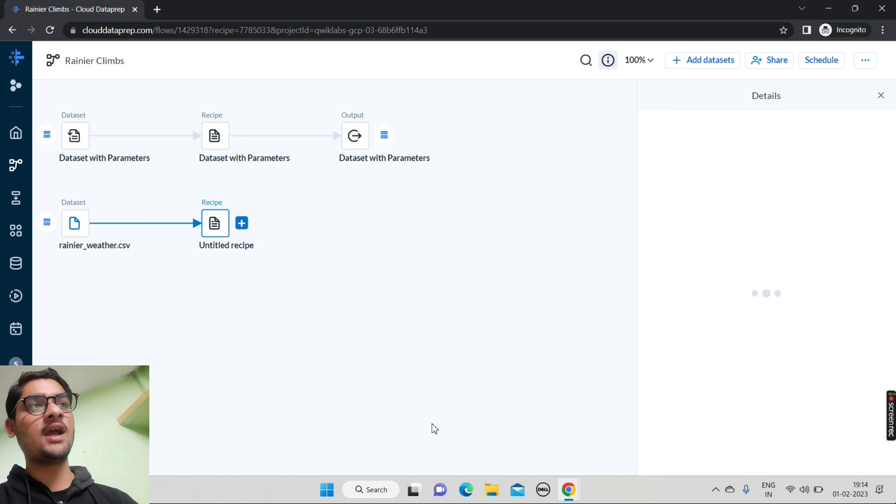
double_click(219, 223)
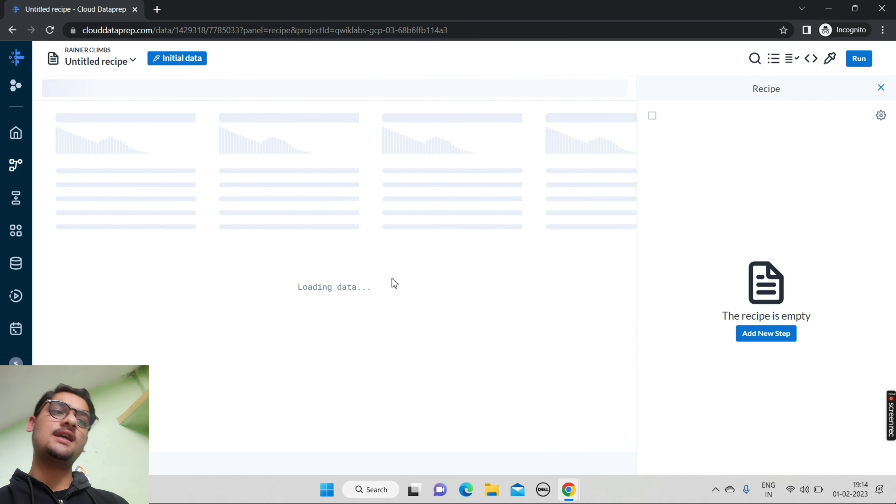
Switch to the lab page and review the weather column descriptions and the data cleanup instructions, through the coalesce steps.
mouse_move(568, 490)
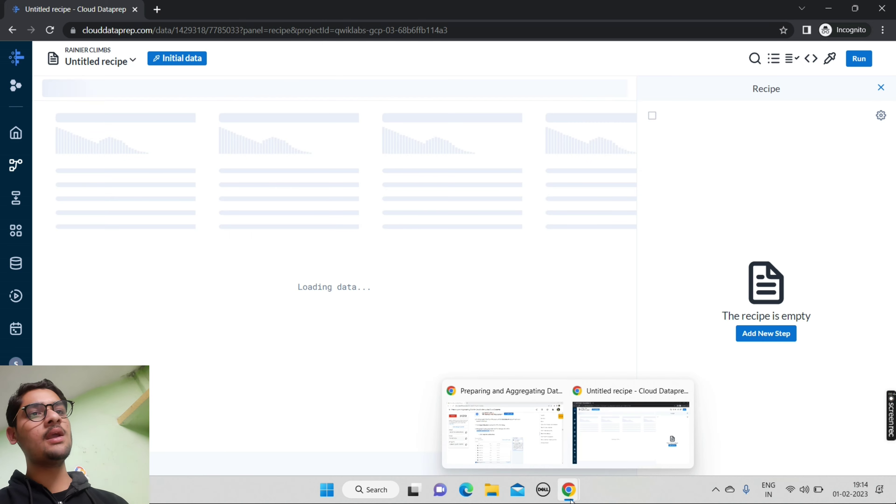
left_click(524, 451)
scroll(524, 451, "down", 10)
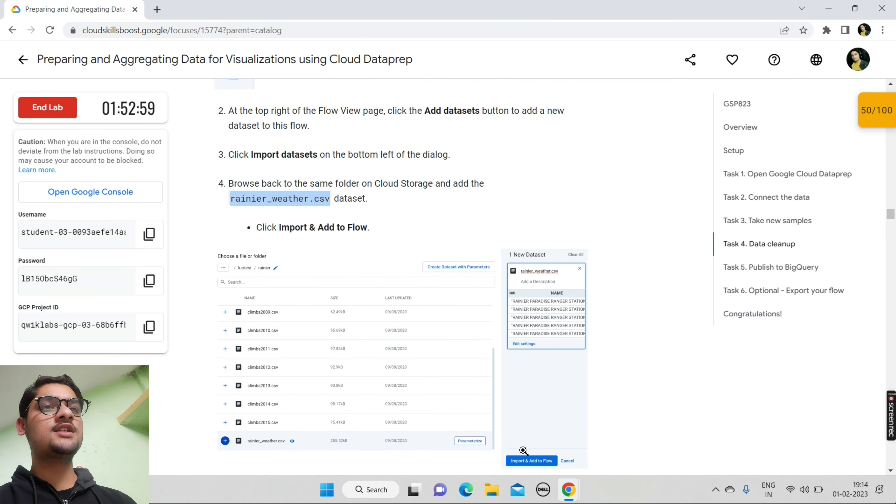
scroll(525, 455, "down", 1)
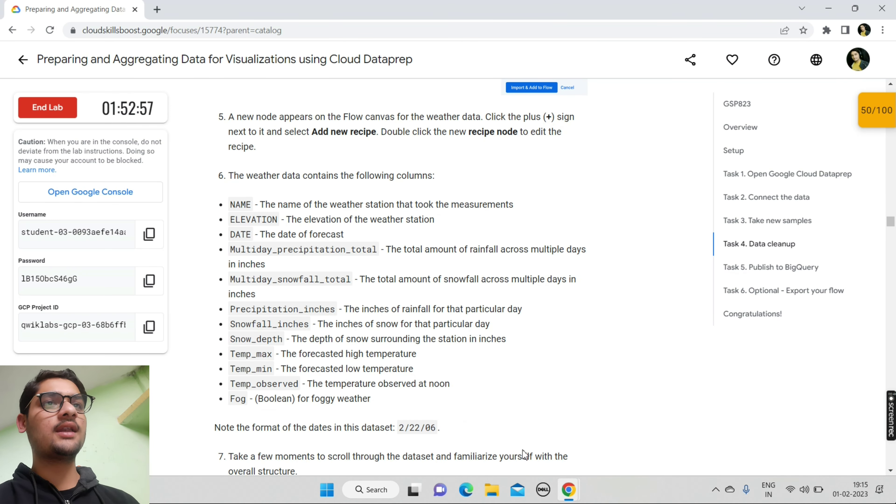
scroll(524, 455, "down", 1)
scroll(525, 452, "down", 1)
scroll(524, 452, "up", 1)
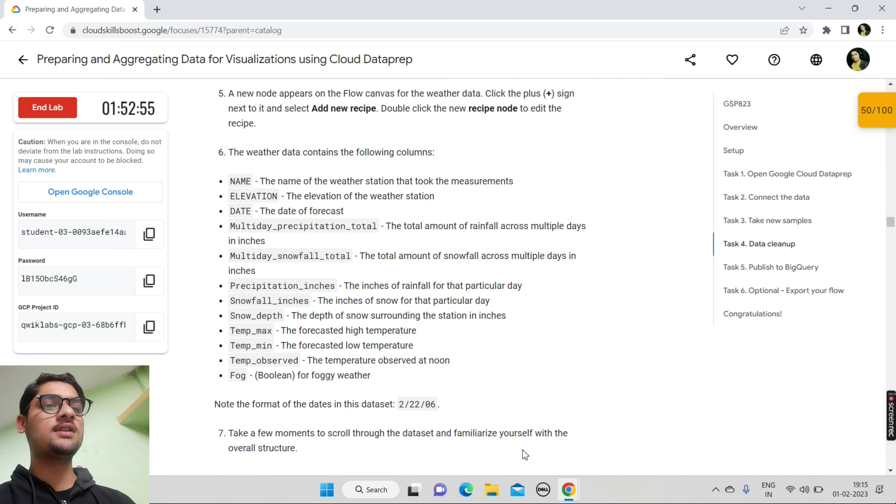
scroll(525, 455, "down", 1)
scroll(525, 455, "down", 5)
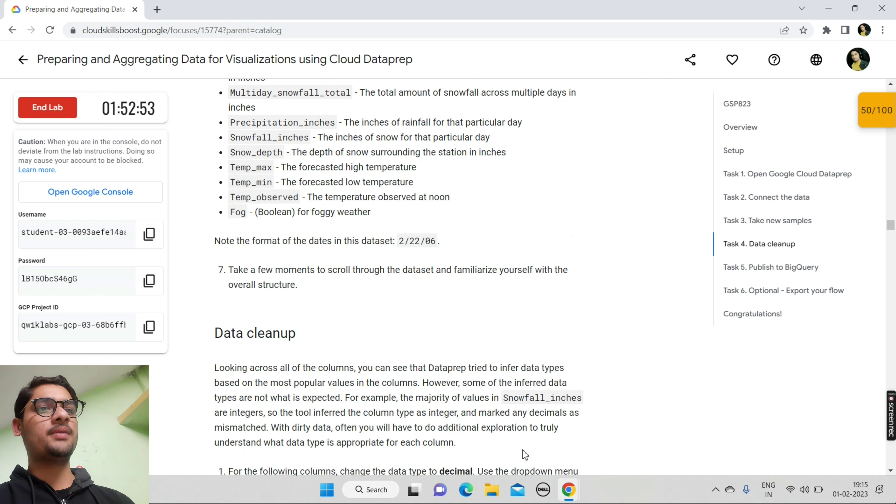
scroll(525, 454, "down", 11)
scroll(524, 452, "up", 1)
scroll(524, 449, "down", 5)
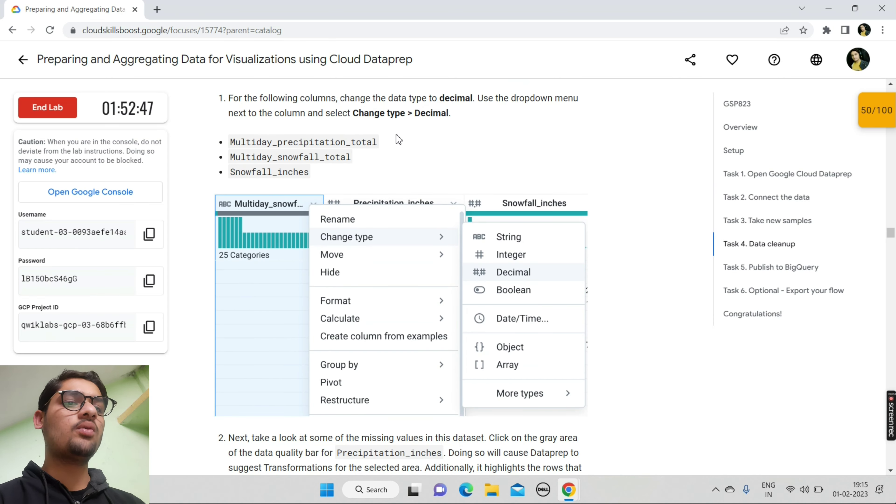
scroll(398, 140, "down", 1)
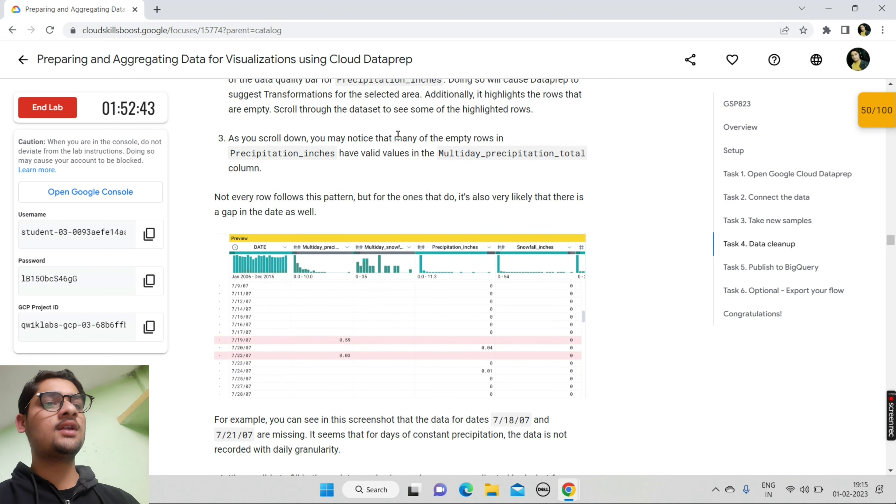
scroll(398, 134, "down", 10)
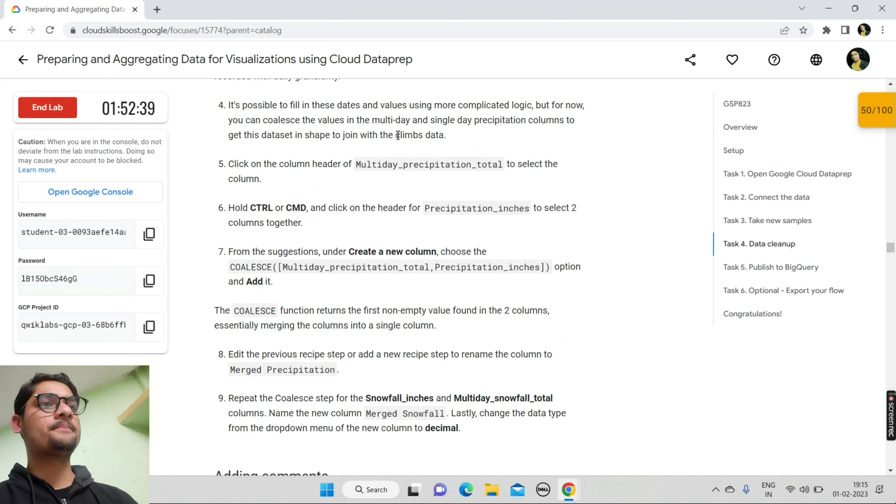
scroll(397, 135, "up", 15)
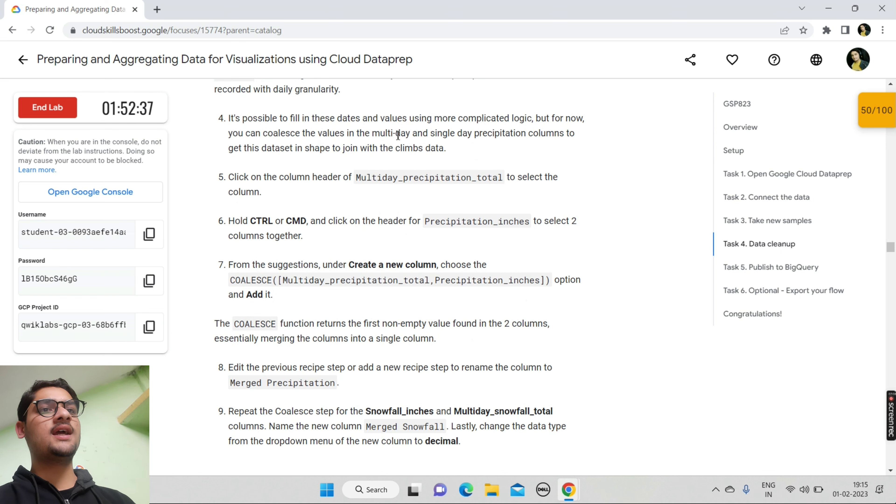
scroll(398, 136, "up", 10)
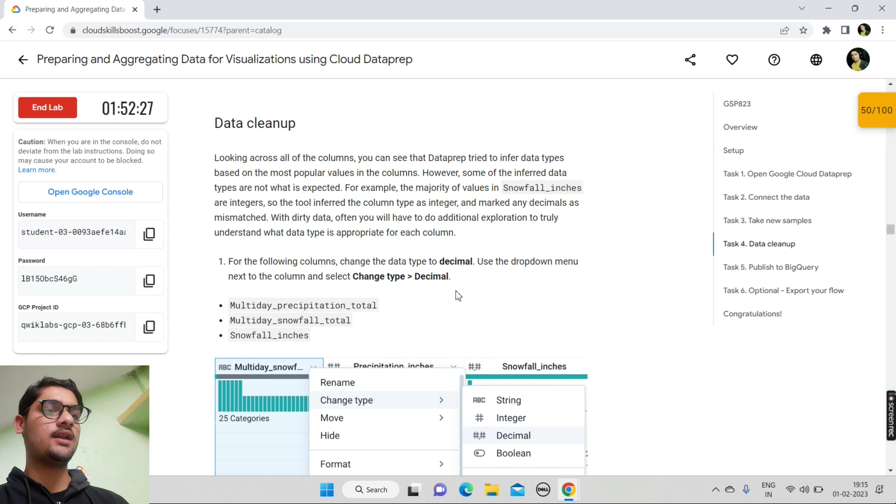
Return to the weather recipe in Dataprep and change the Multiday_precipitation_total column's data type to Decimal.
mouse_move(568, 487)
left_click(596, 436)
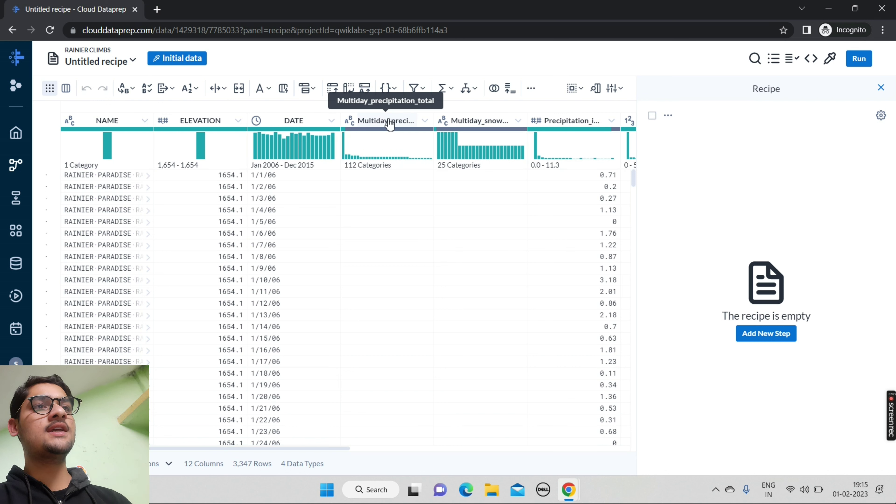
left_click(426, 123)
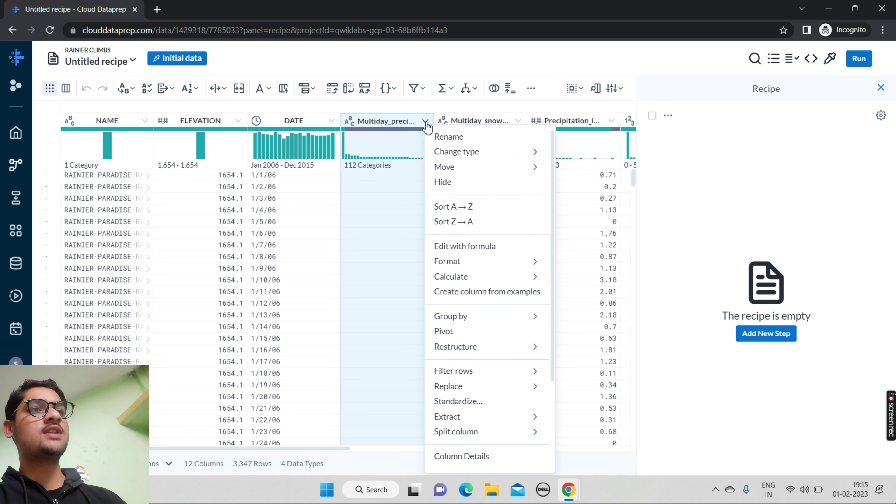
mouse_move(465, 159)
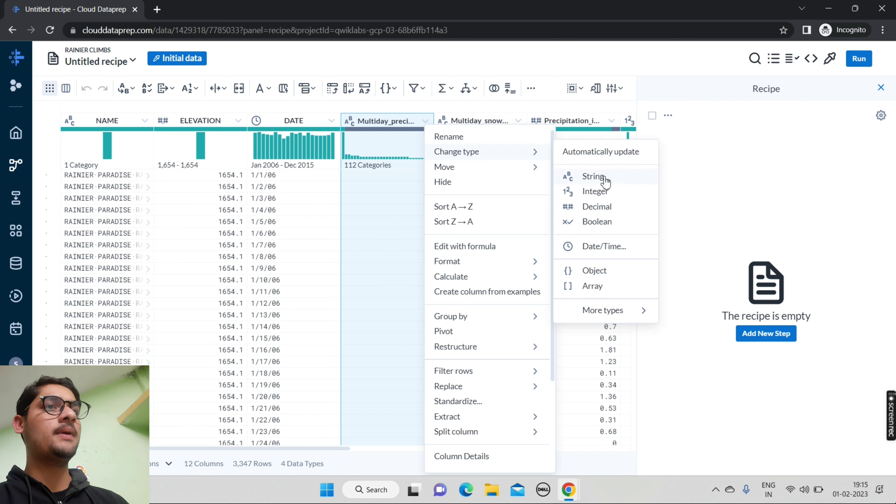
left_click(604, 208)
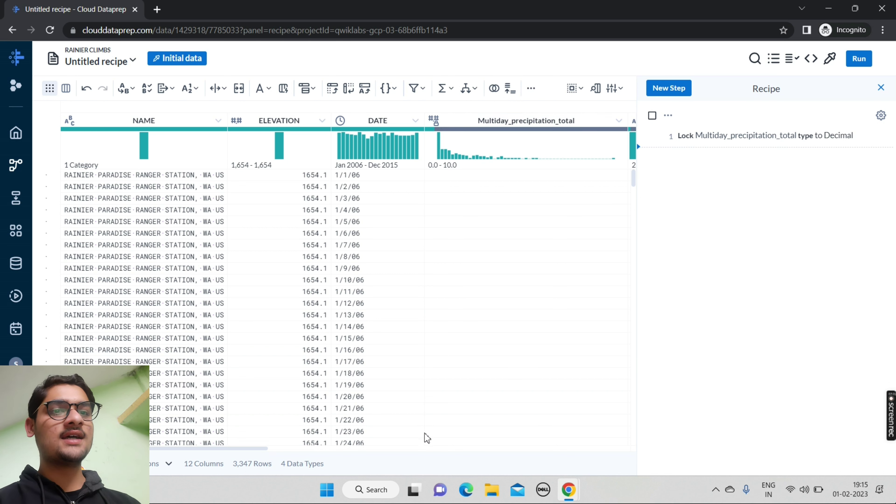
Change the data type of the Multiday_snowfall_total column to Integer.
left_click_drag(258, 448, 371, 444)
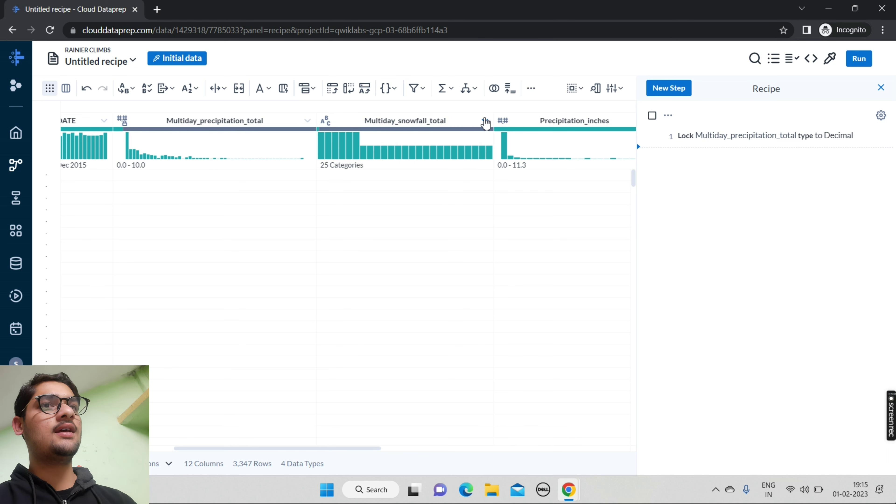
left_click(485, 120)
mouse_move(516, 150)
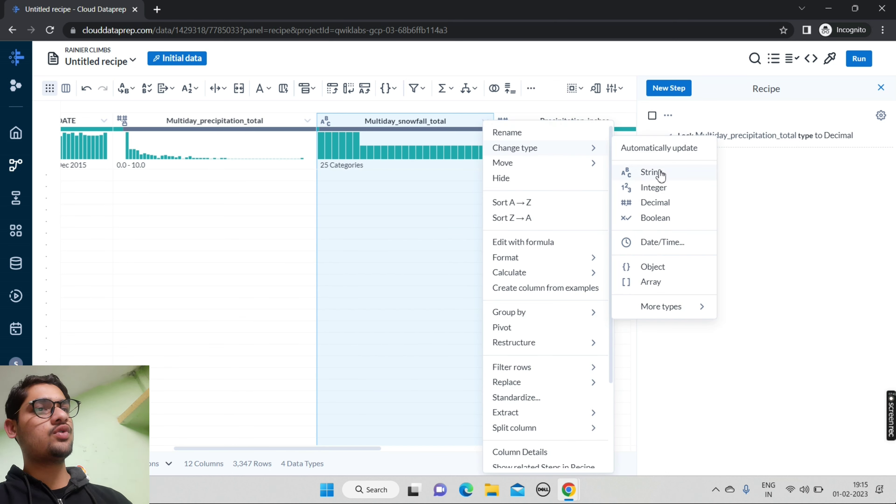
left_click(665, 193)
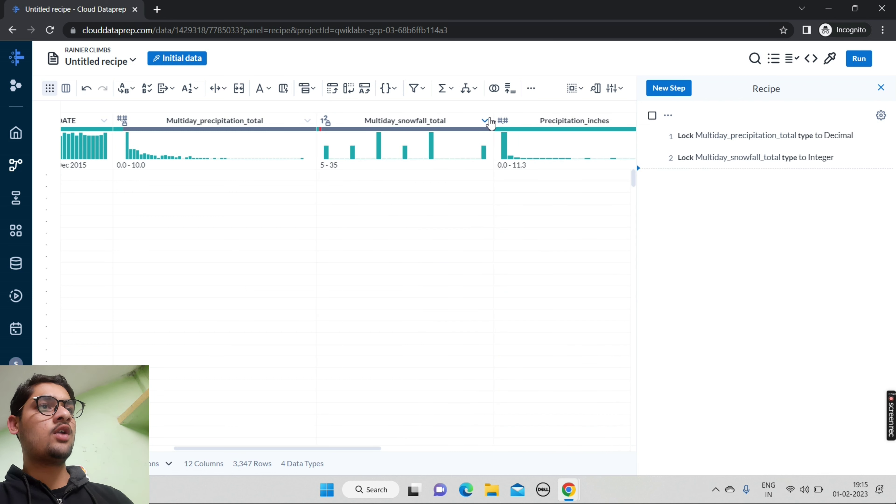
Change the data type of the Multiday_snowfall_total column to Decimal.
left_click(489, 122)
mouse_move(518, 148)
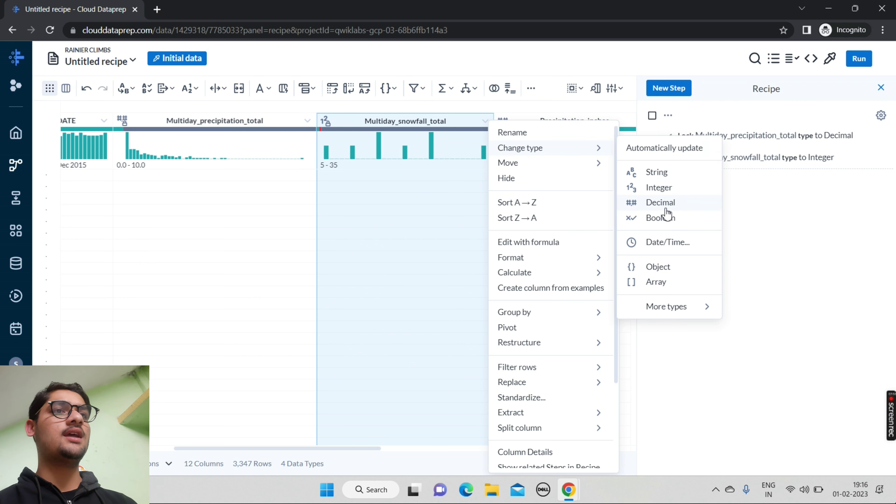
left_click(661, 203)
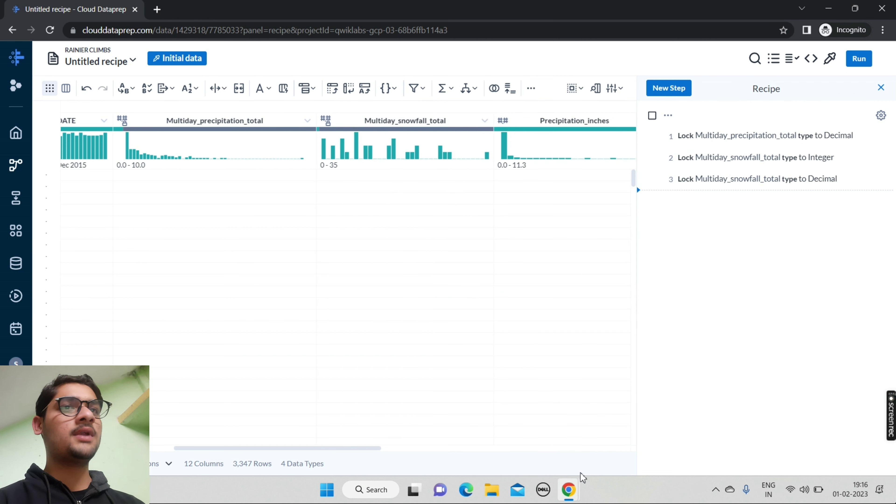
Check the lab page's list of columns to convert, then return to Dataprep and change the Snowfall_inches column's data type to Decimal.
mouse_move(582, 478)
left_click(523, 427)
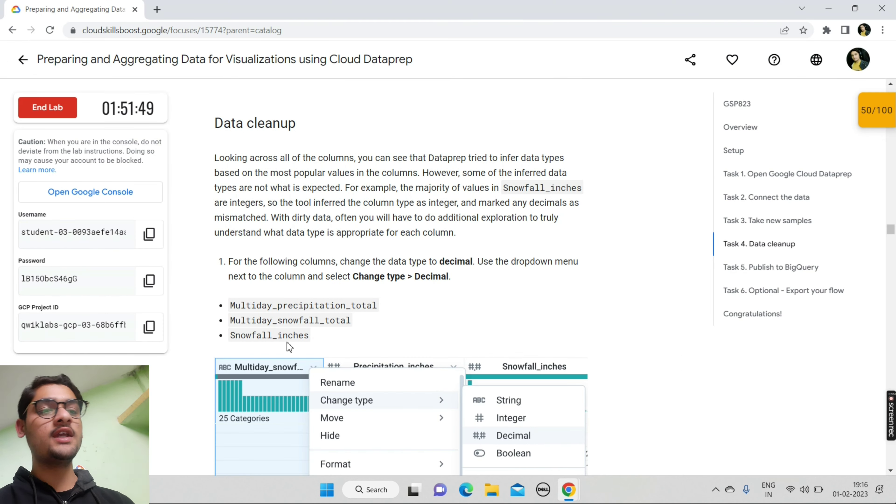
mouse_move(569, 490)
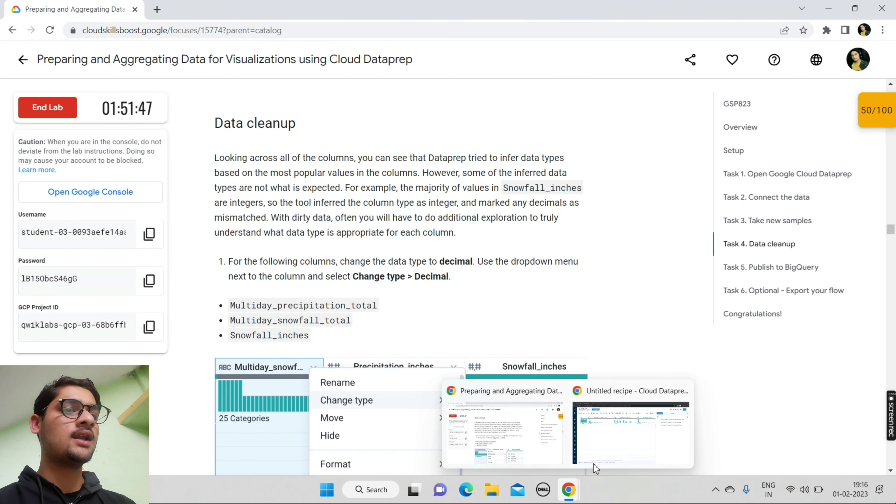
left_click(606, 455)
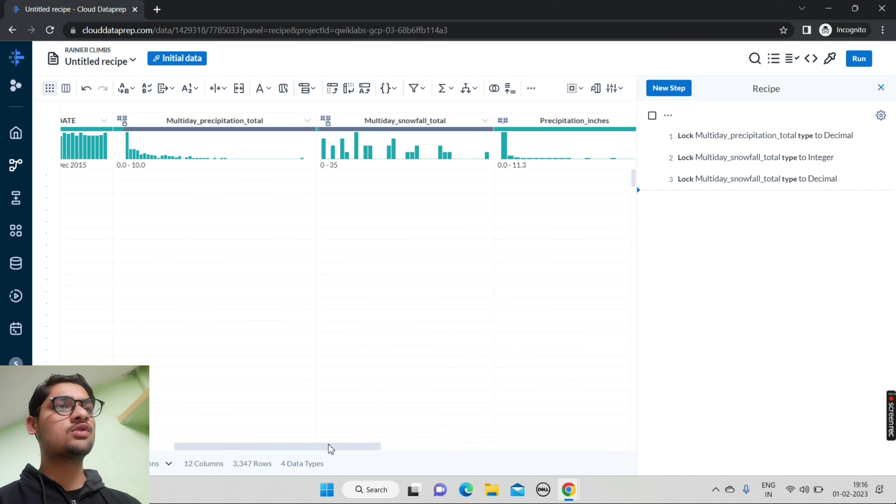
left_click_drag(328, 448, 459, 449)
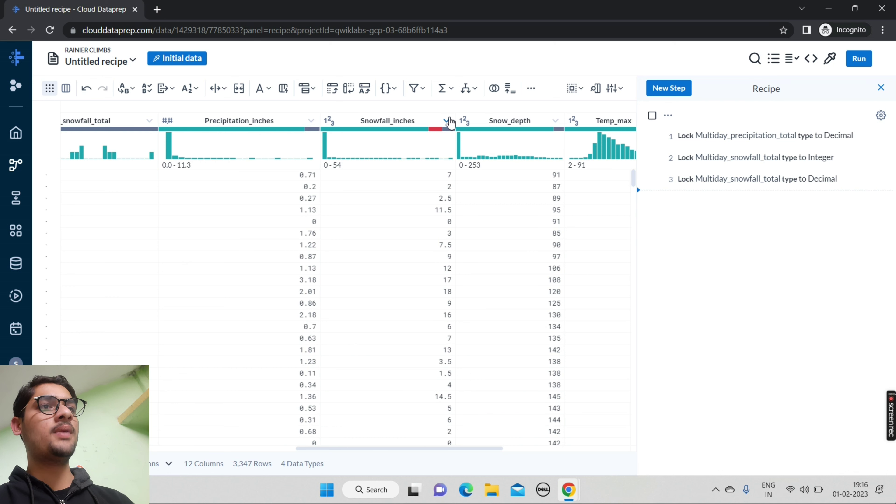
left_click(448, 121)
mouse_move(498, 154)
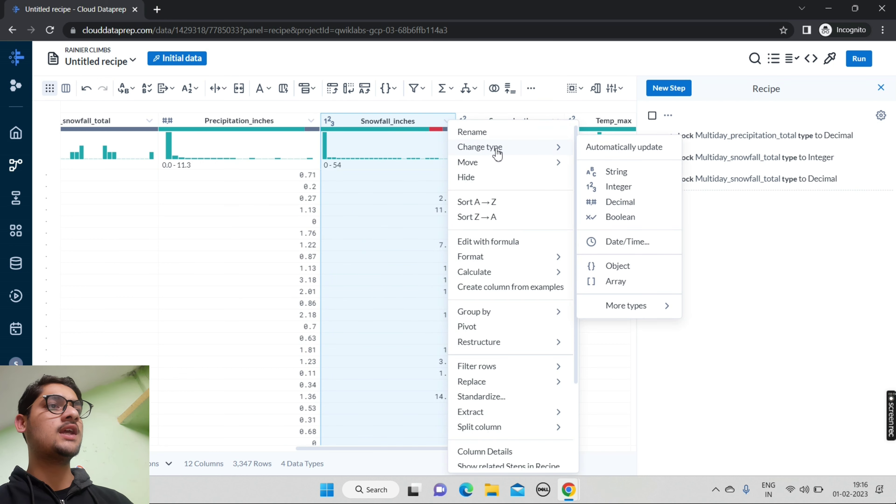
left_click(635, 206)
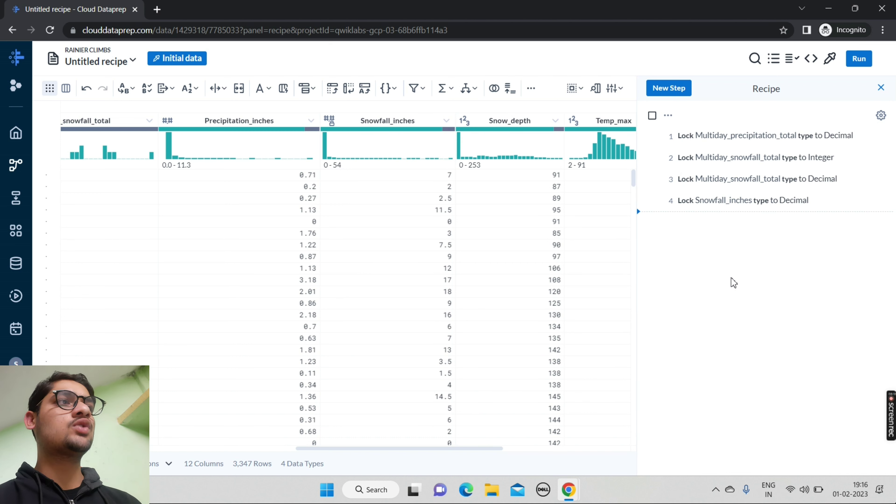
Delete the recipe step that locks the Multiday_snowfall_total type to Integer.
mouse_move(854, 160)
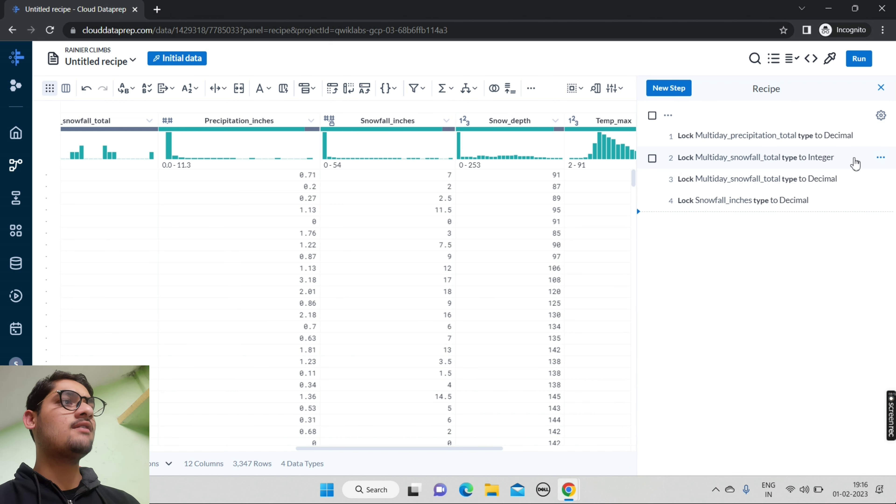
left_click(881, 160)
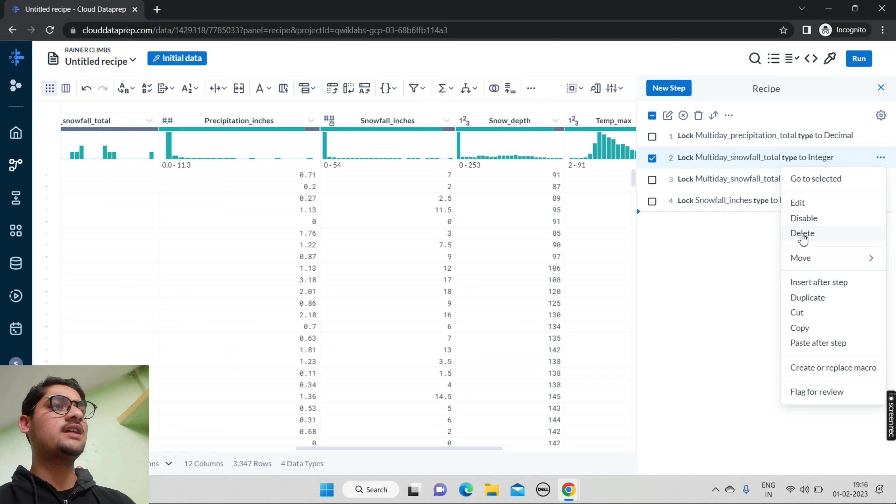
left_click(804, 234)
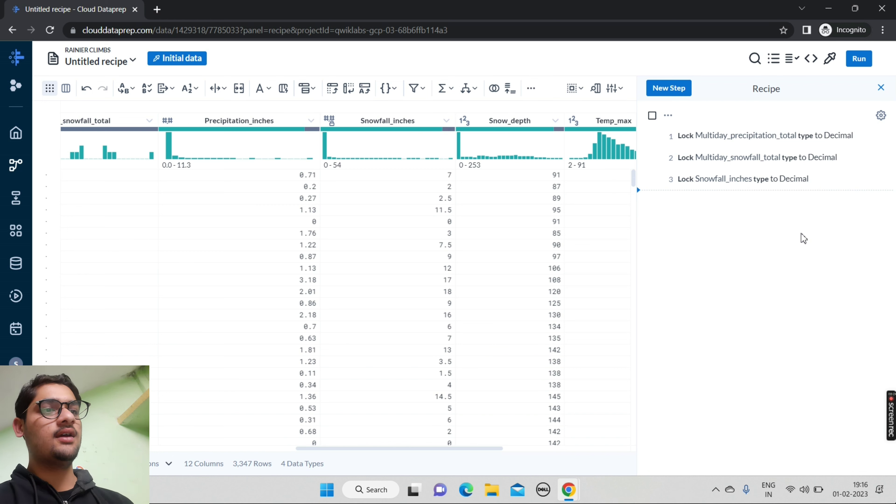
Switch to the lab page and review the instructions on missing Precipitation_inches values and coalescing the precipitation and snowfall columns.
mouse_move(573, 492)
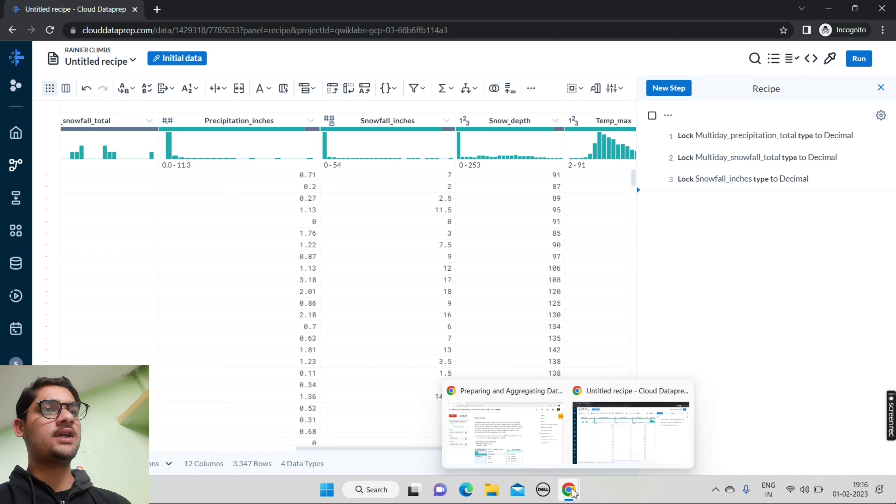
left_click(531, 445)
scroll(529, 443, "down", 1)
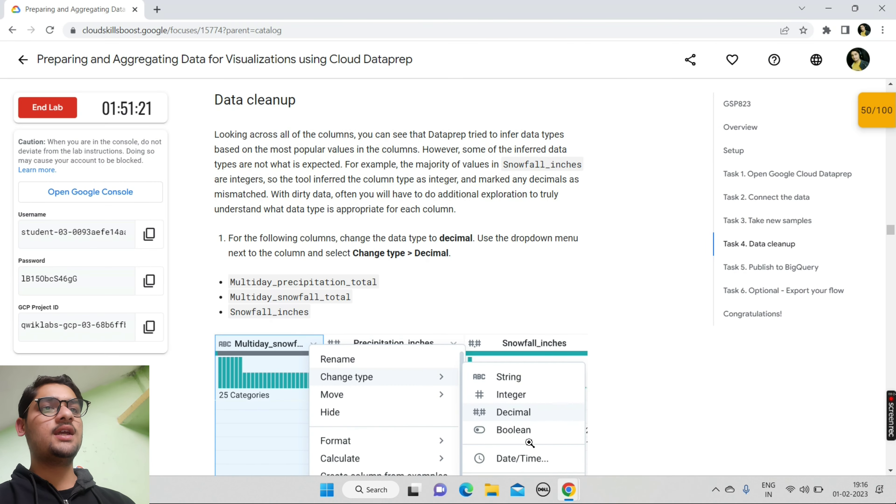
scroll(529, 443, "down", 6)
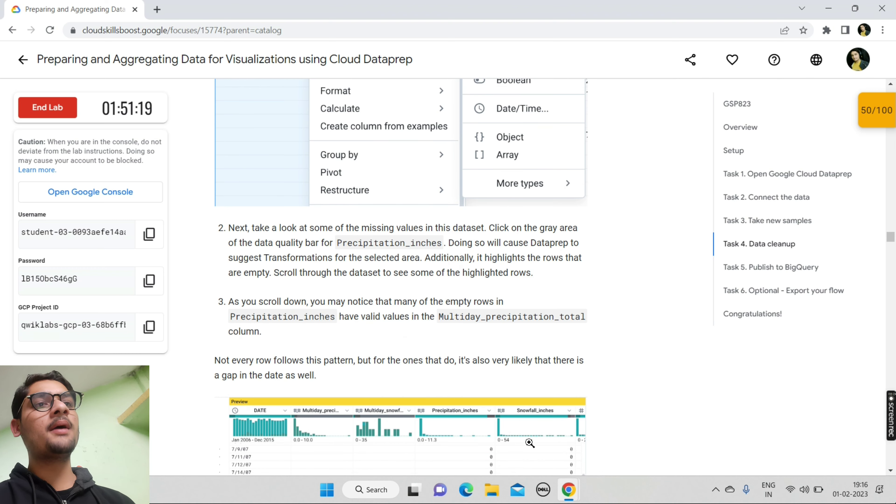
scroll(529, 443, "down", 2)
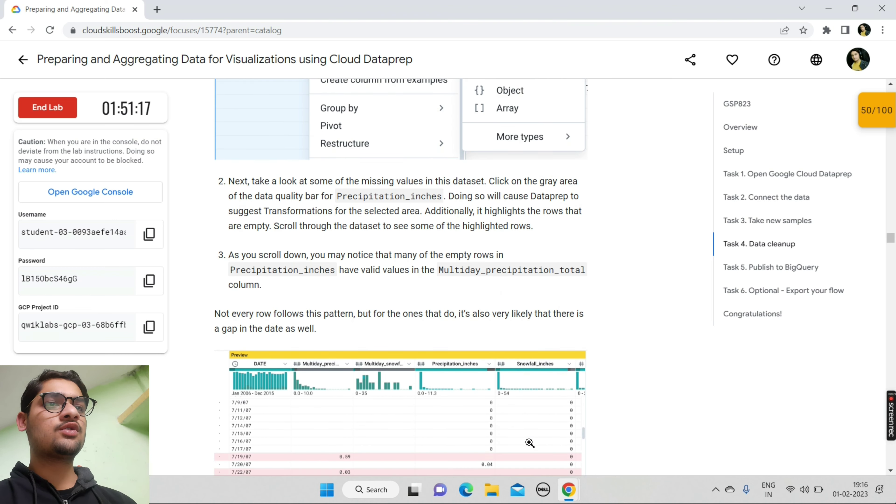
scroll(530, 443, "down", 1)
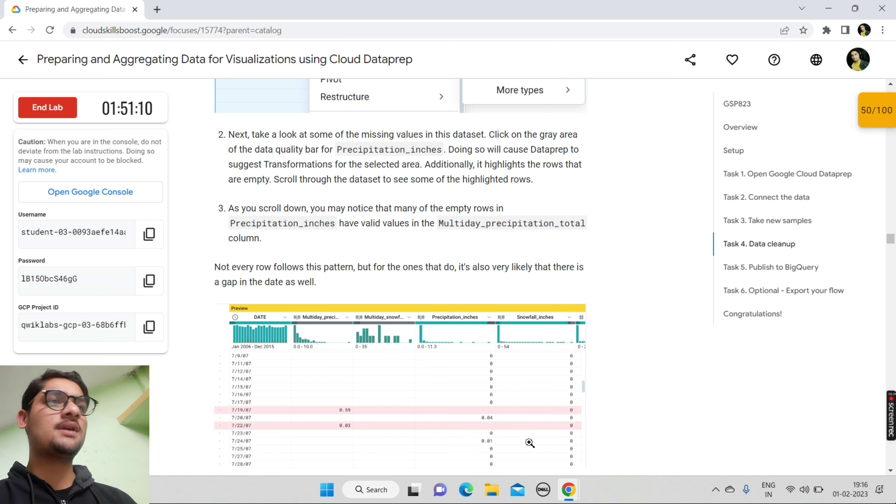
scroll(529, 443, "down", 10)
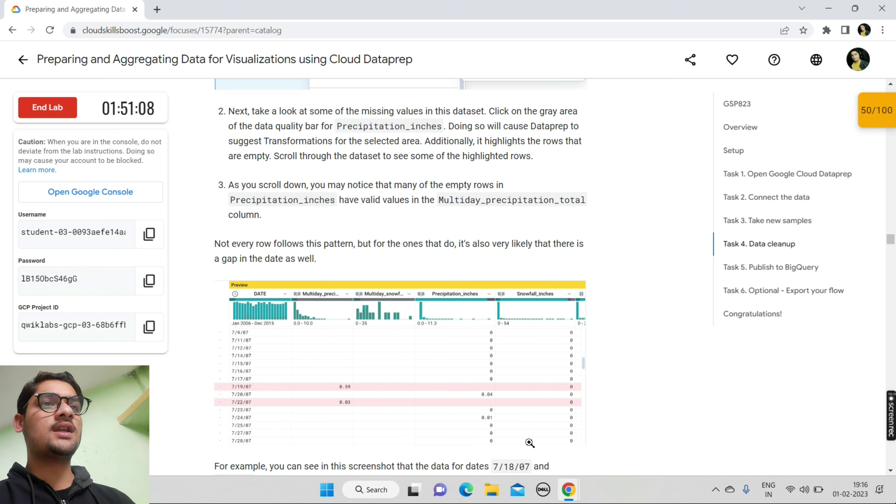
scroll(529, 442, "down", 3)
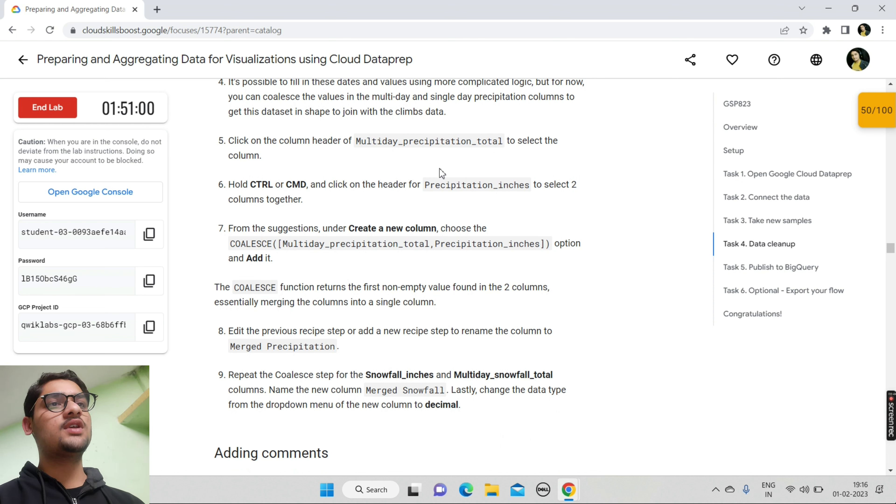
Copy the column name Multiday_precipitation_total from the lab page, switch to Dataprep and search the rows for it.
left_click_drag(357, 142, 504, 143)
key("ctrl+c")
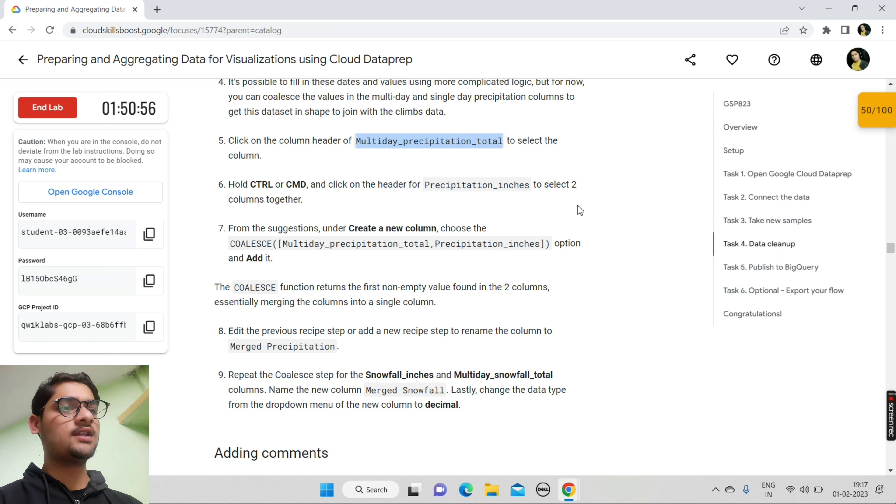
mouse_move(573, 499)
left_click(626, 431)
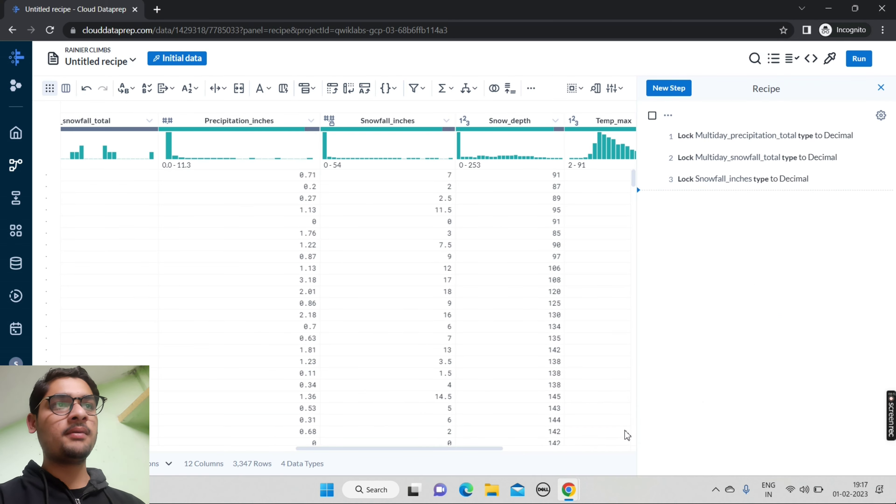
key("ctrl+f")
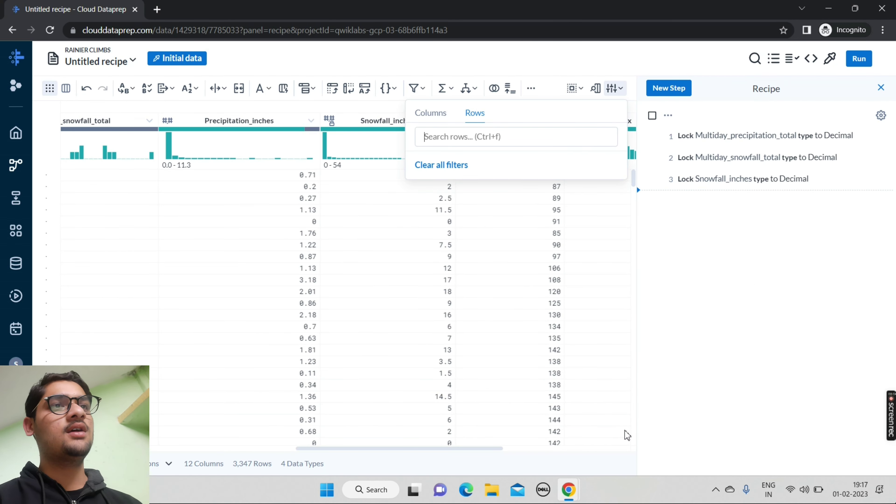
key("ctrl+v")
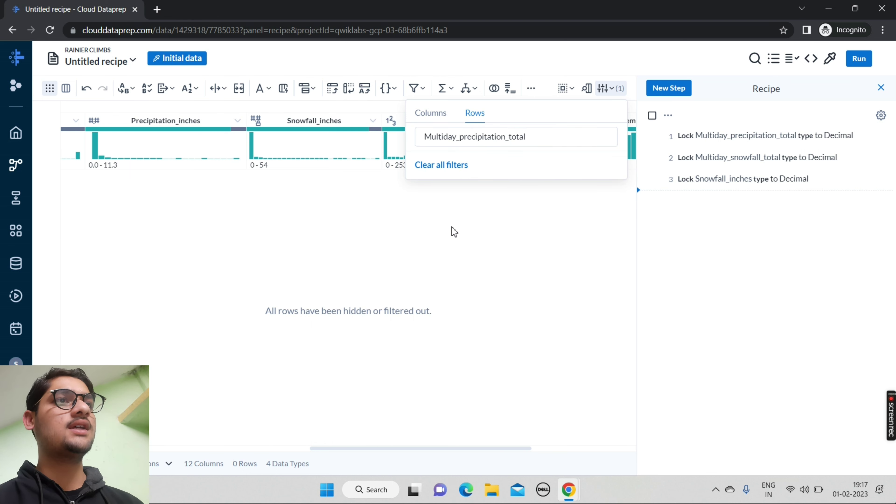
left_click_drag(447, 165, 552, 134)
left_click(552, 134)
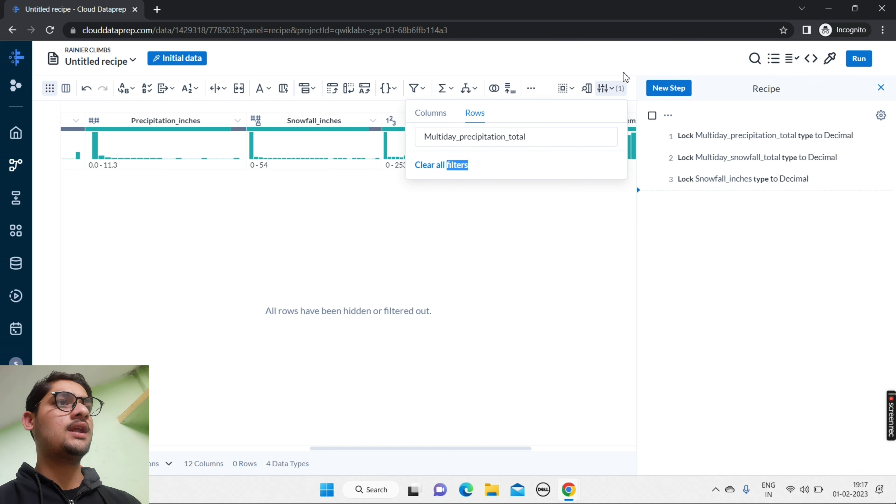
left_click(607, 93)
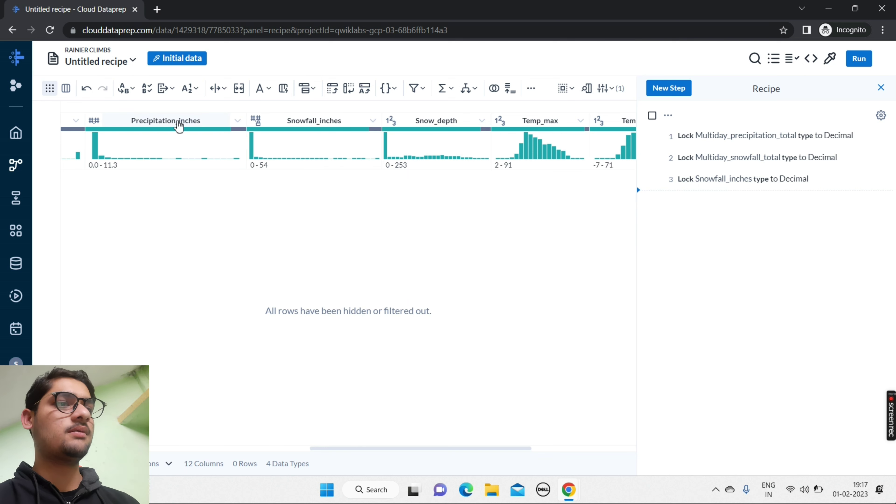
Return to the lab page to recheck the instructions for selecting the Multiday_precipitation_total and Precipitation_inches columns together.
mouse_move(569, 489)
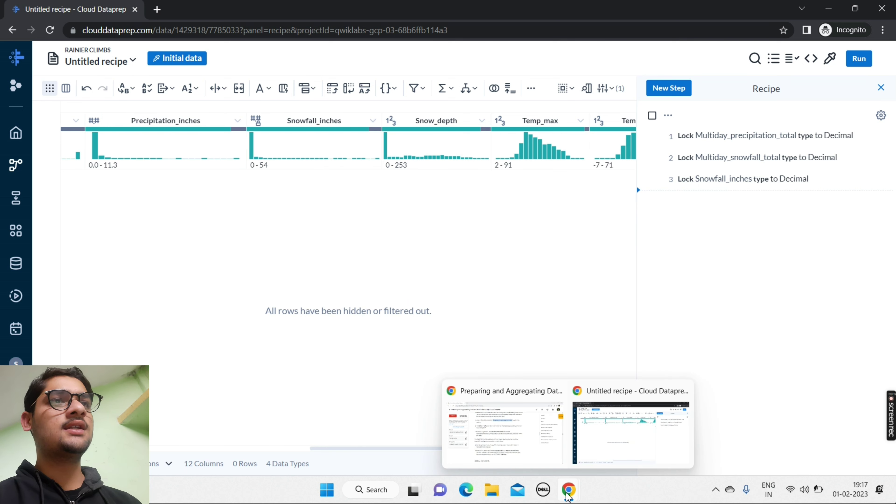
mouse_move(536, 446)
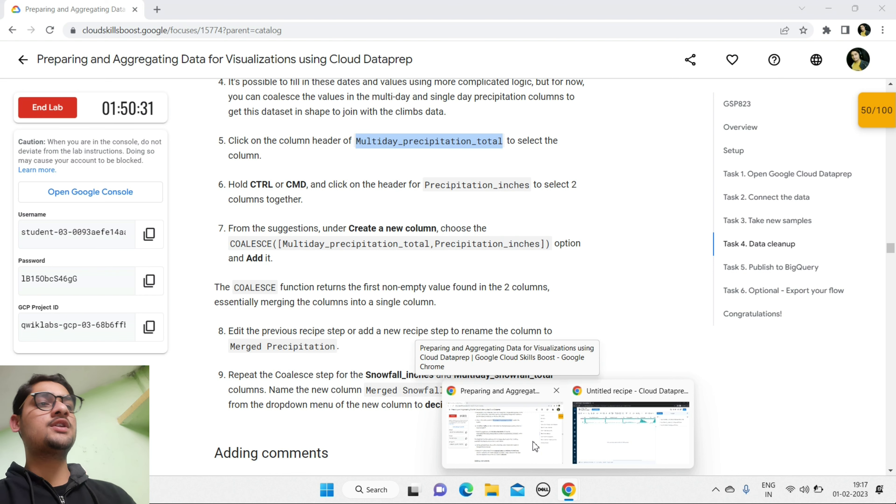